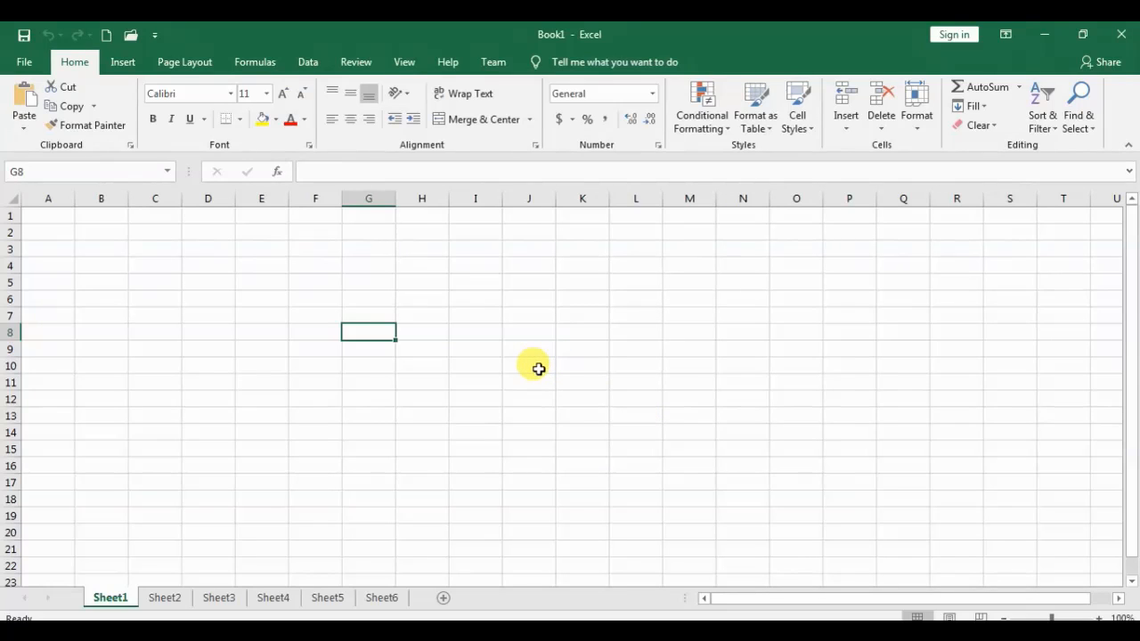
# Step: Enter the first list item "1. Save your file" in cell C3
pyautogui.press('Up')
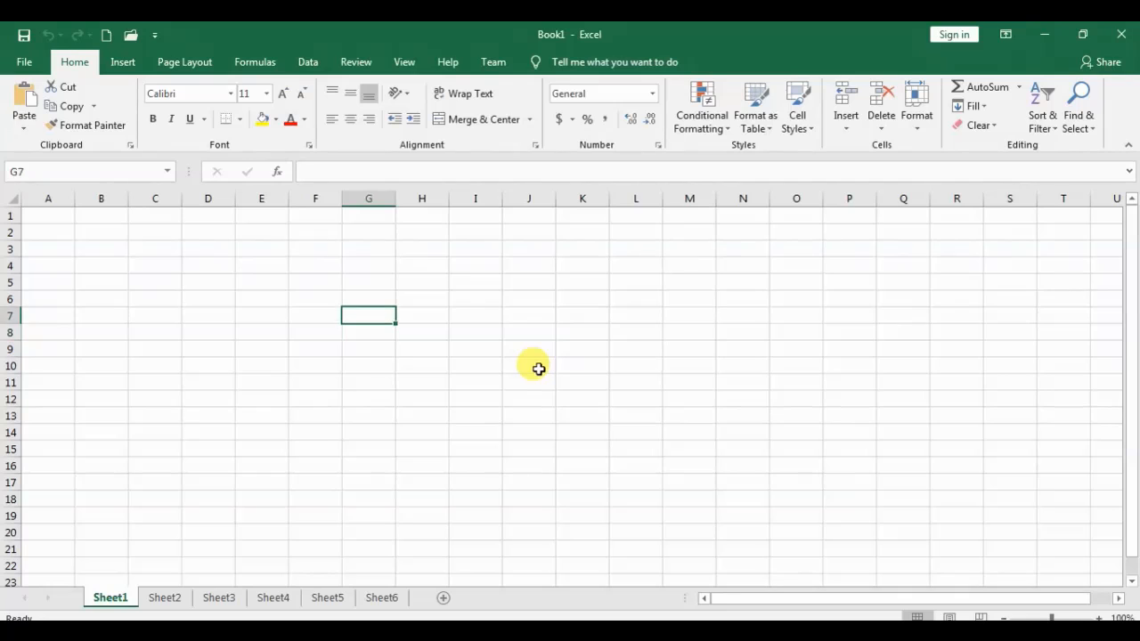
pyautogui.press('Up')
pyautogui.press('Up')
pyautogui.press('Left')
pyautogui.press('Left')
pyautogui.press('Left')
pyautogui.press('Left')
pyautogui.press('Up')
pyautogui.press('Up')
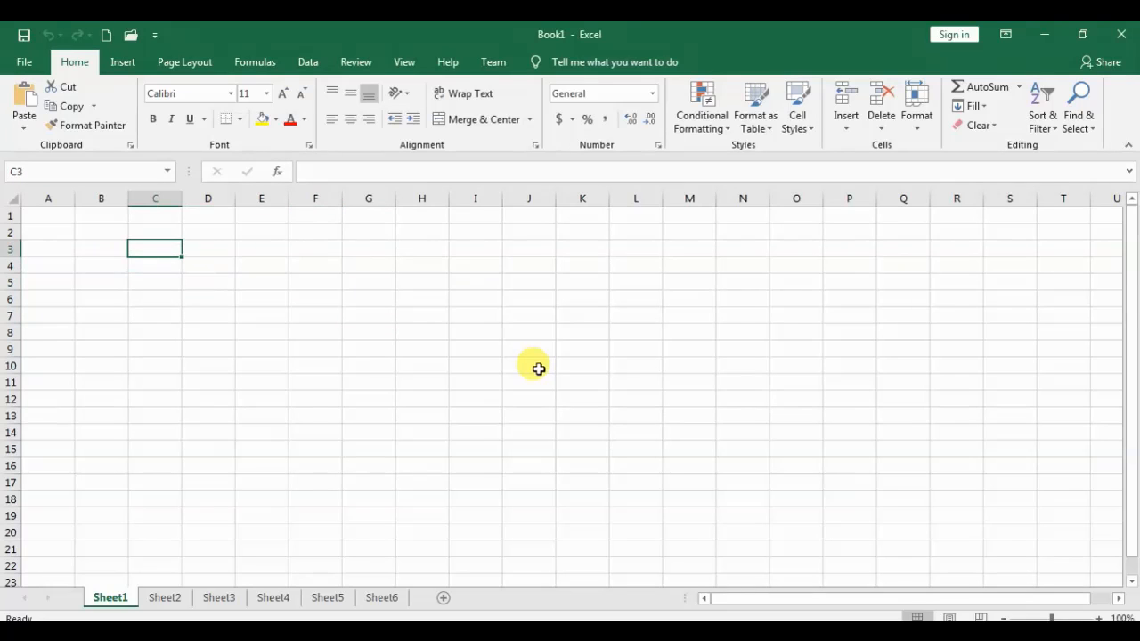
pyautogui.write('1.')
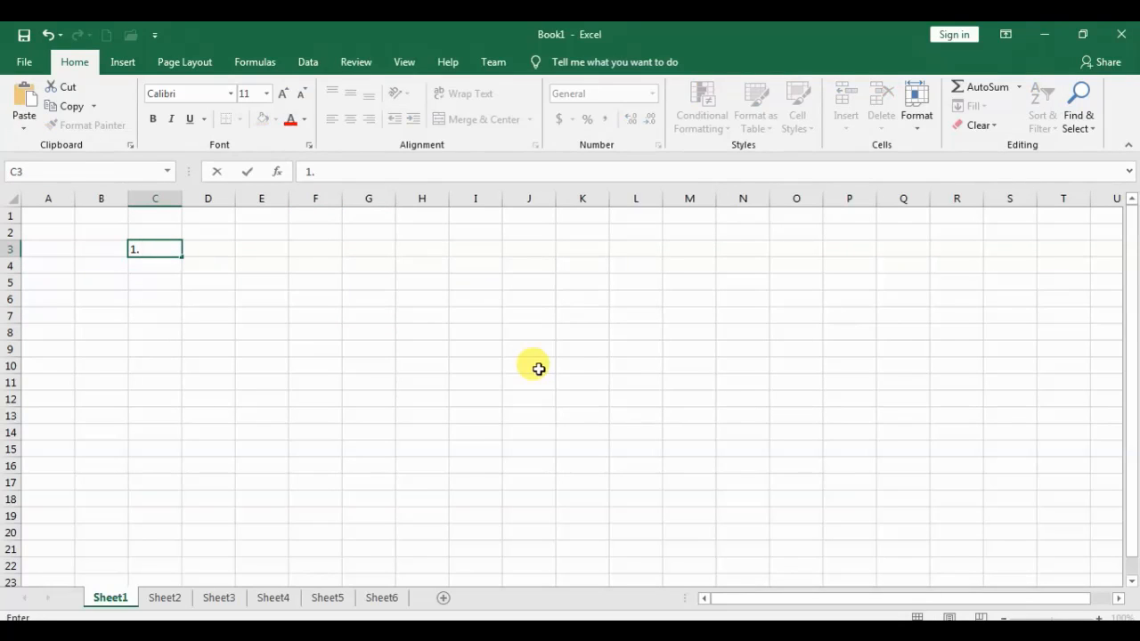
pyautogui.write(' Save your file')
pyautogui.press('Return')
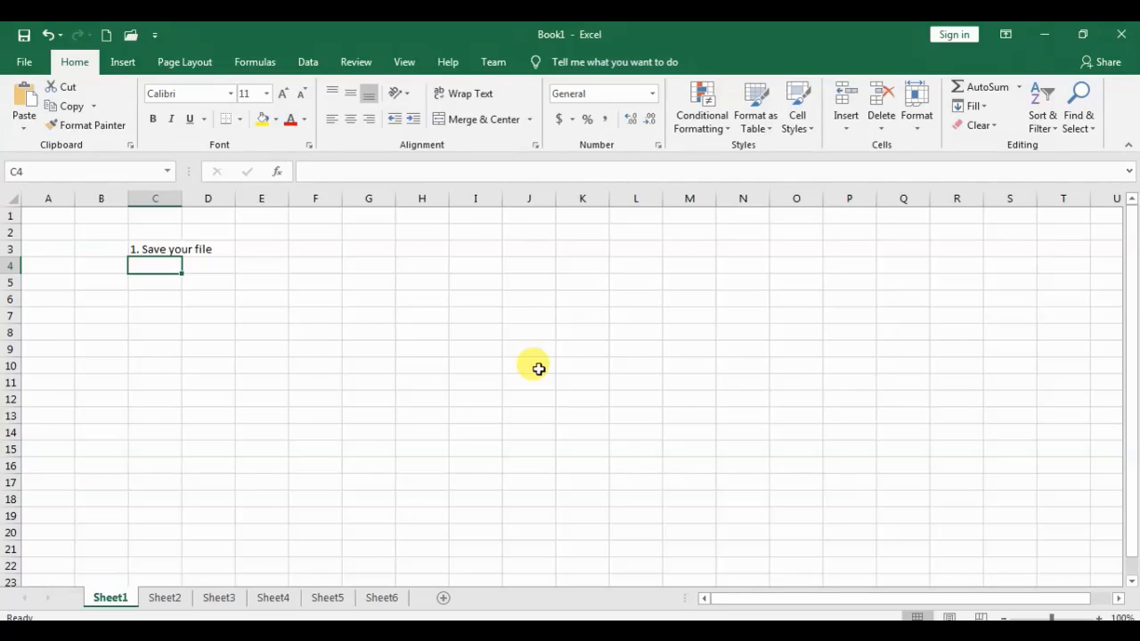
# Step: Enter the second list item "2. Change the name of the sheet" in cell C4
pyautogui.write('2. Cgn=')
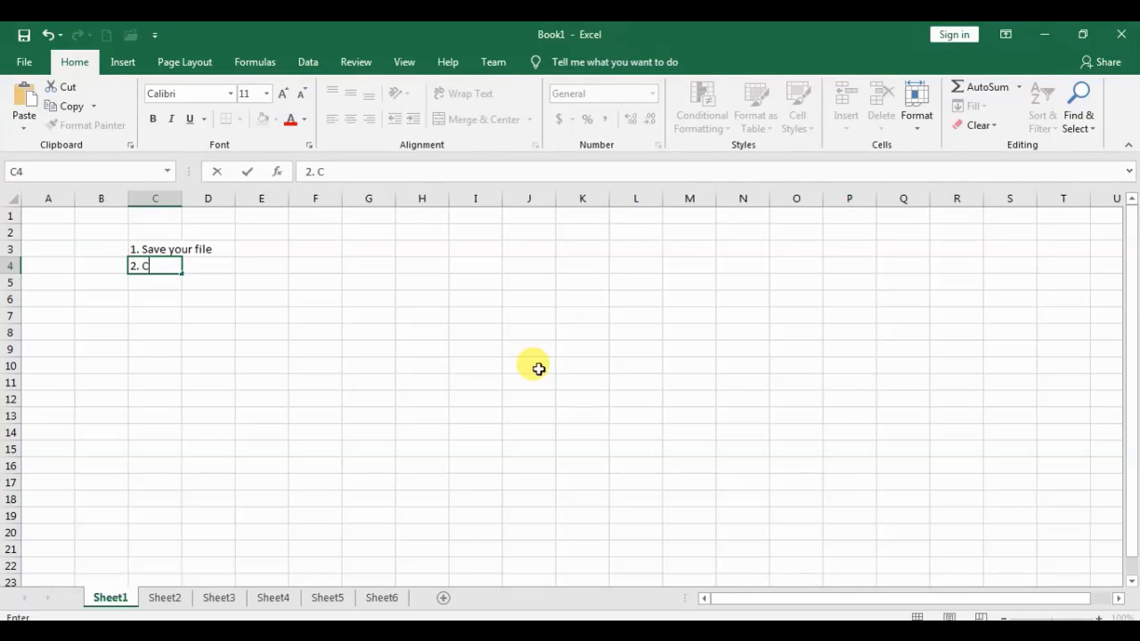
pyautogui.press('BackSpace')
pyautogui.press('BackSpace')
pyautogui.press('BackSpace')
pyautogui.write('hane')
pyautogui.press('BackSpace')
pyautogui.write('ge the name of the sheet')
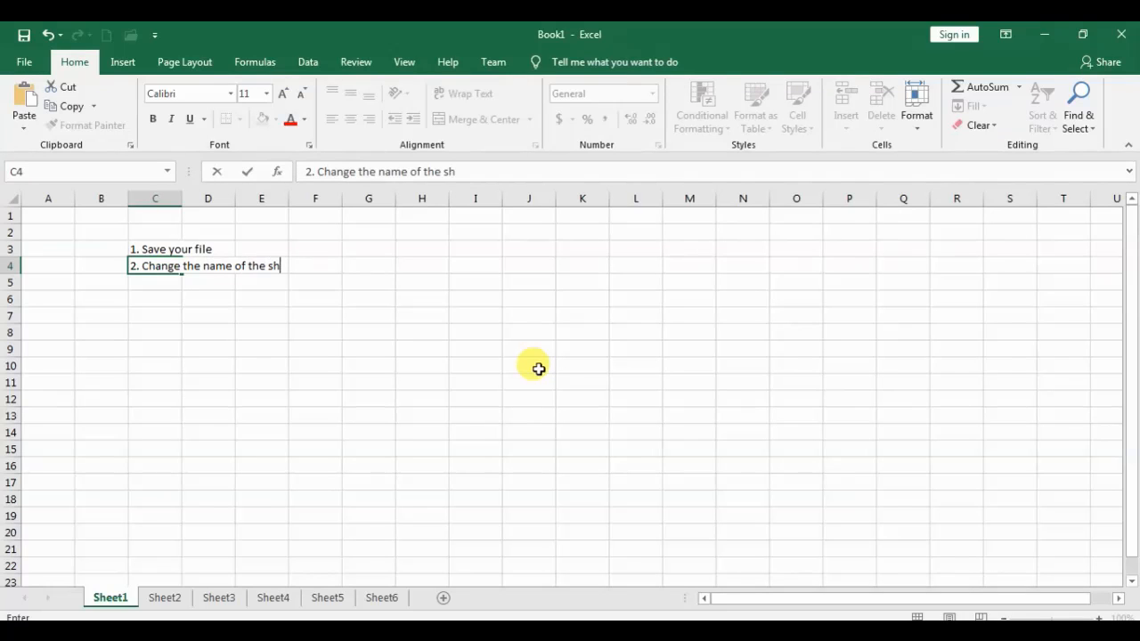
pyautogui.press('Return')
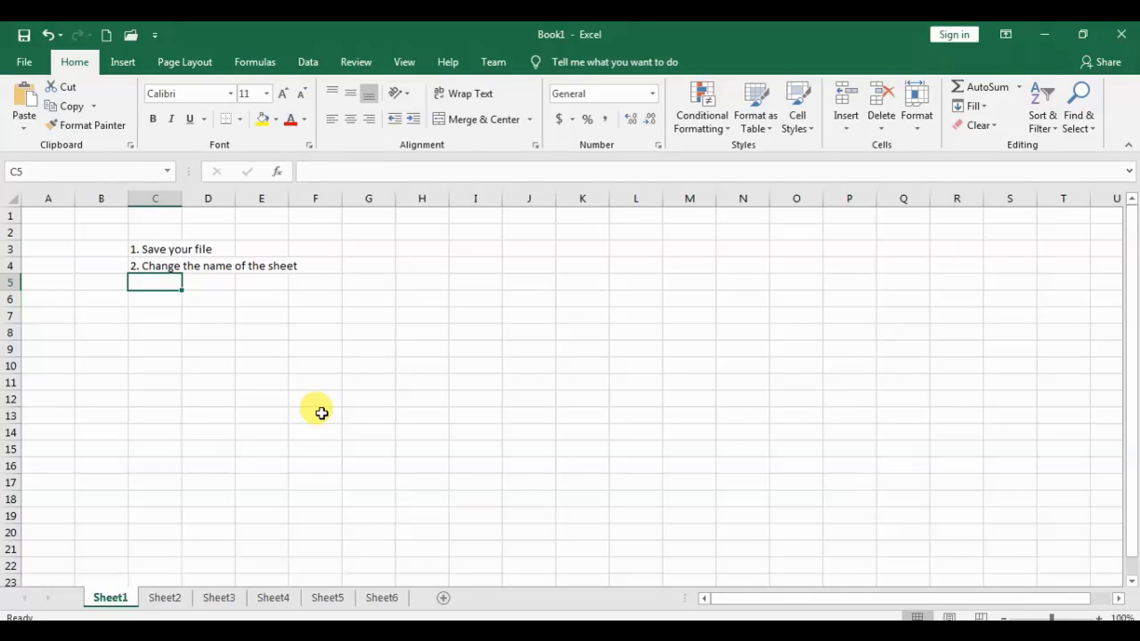
# Step: Enter the third list item "3. Give tab color" in cell C5
pyautogui.write('3.')
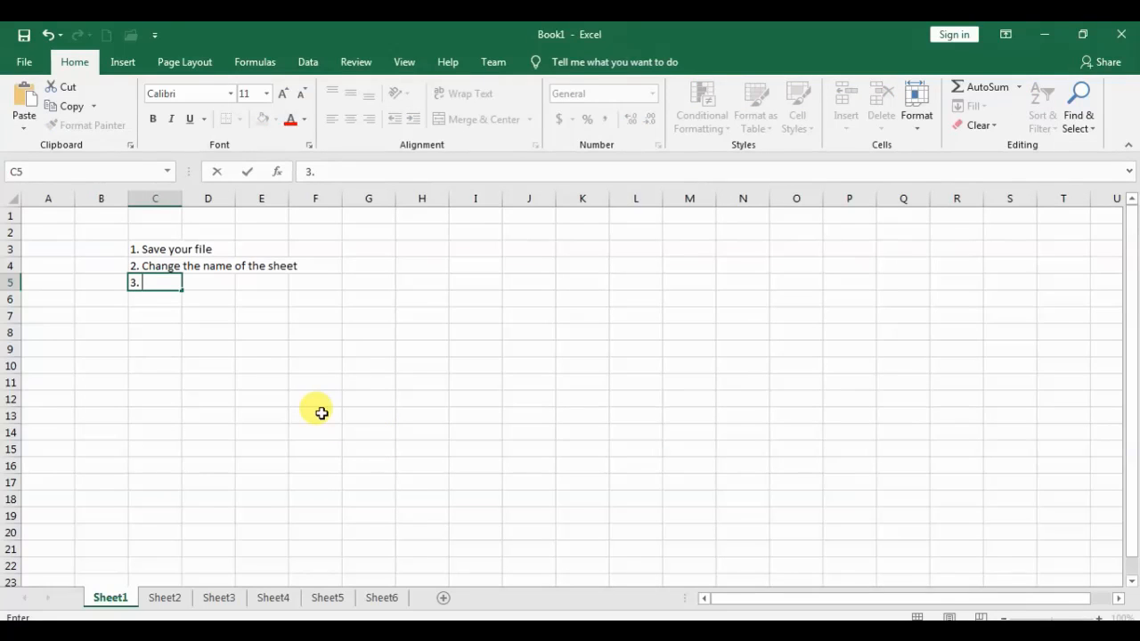
pyautogui.write(' Give tab color')
pyautogui.press('Return')
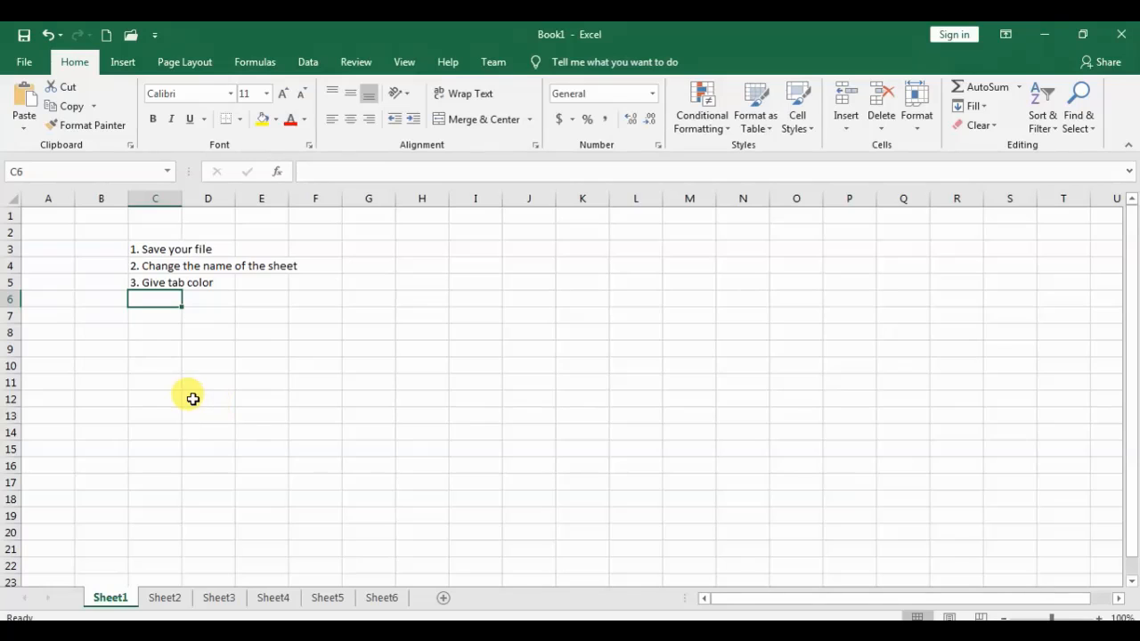
pyautogui.moveTo(148, 245); pyautogui.dragTo(137, 282)
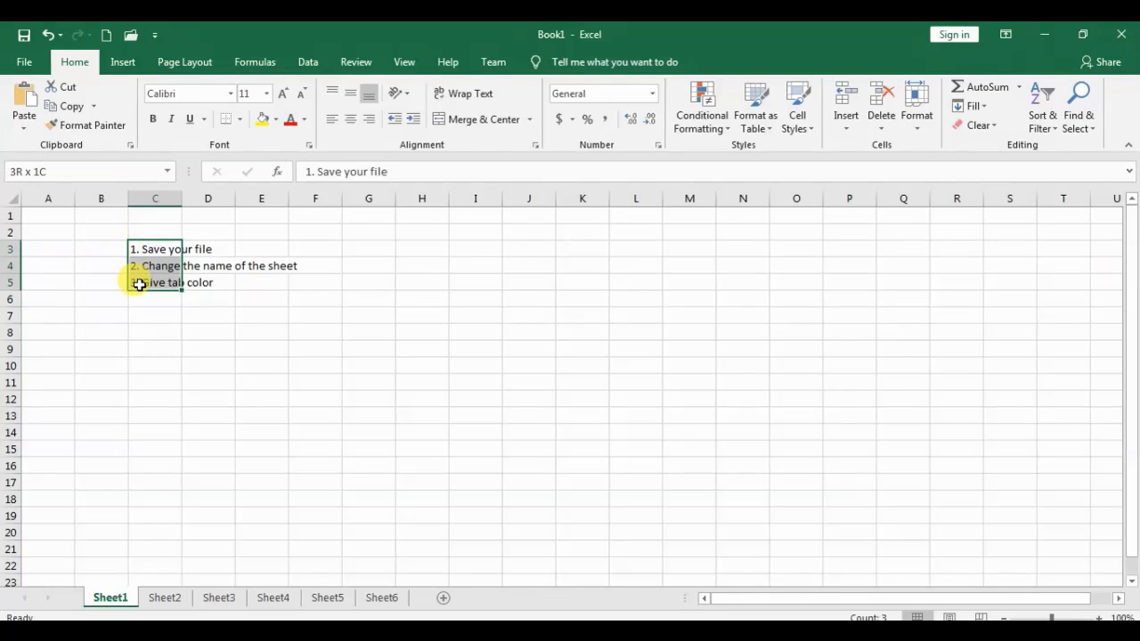
pyautogui.click(139, 345)
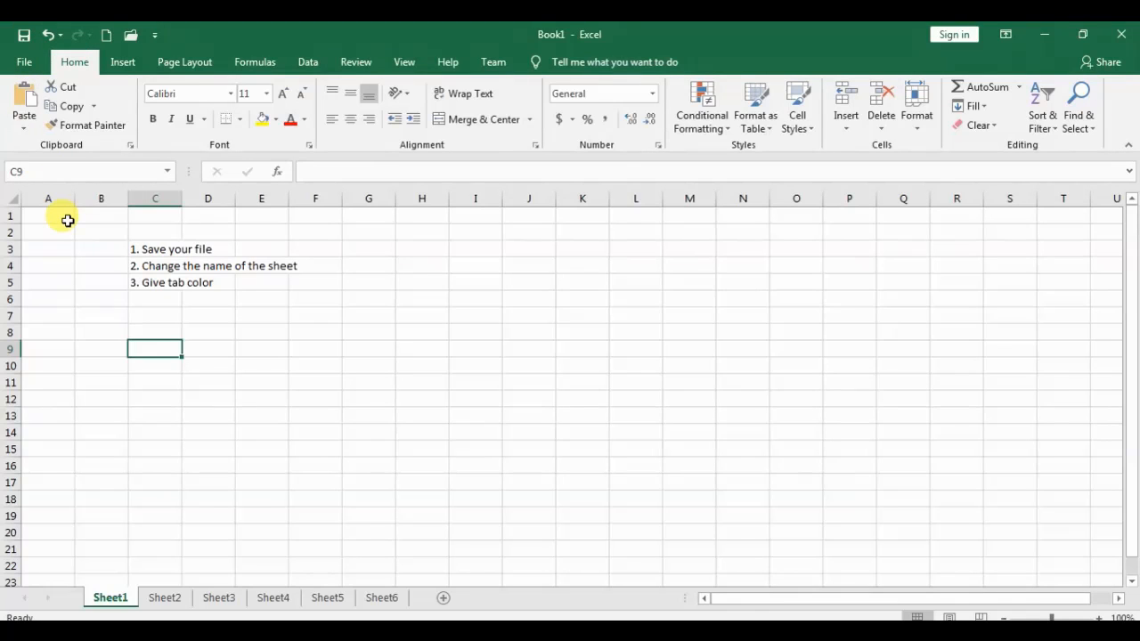
# Step: Start saving the workbook and browse to the Excel folder in 01_ Channel Related > 01_ Tech Tplm on drive D
pyautogui.click(22, 67)
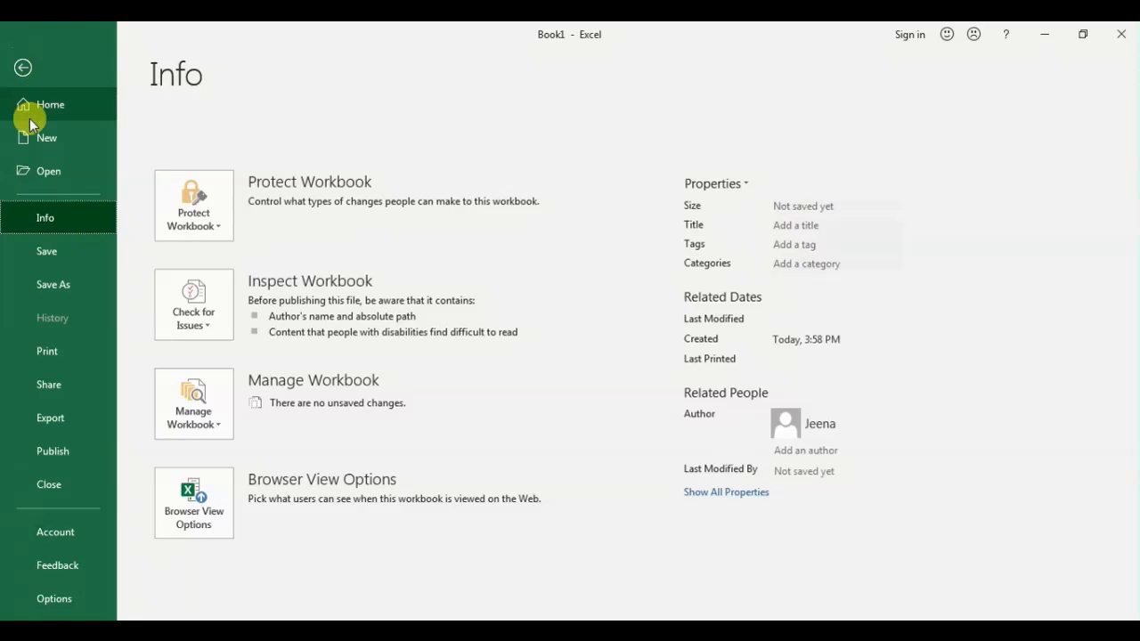
pyautogui.click(53, 252)
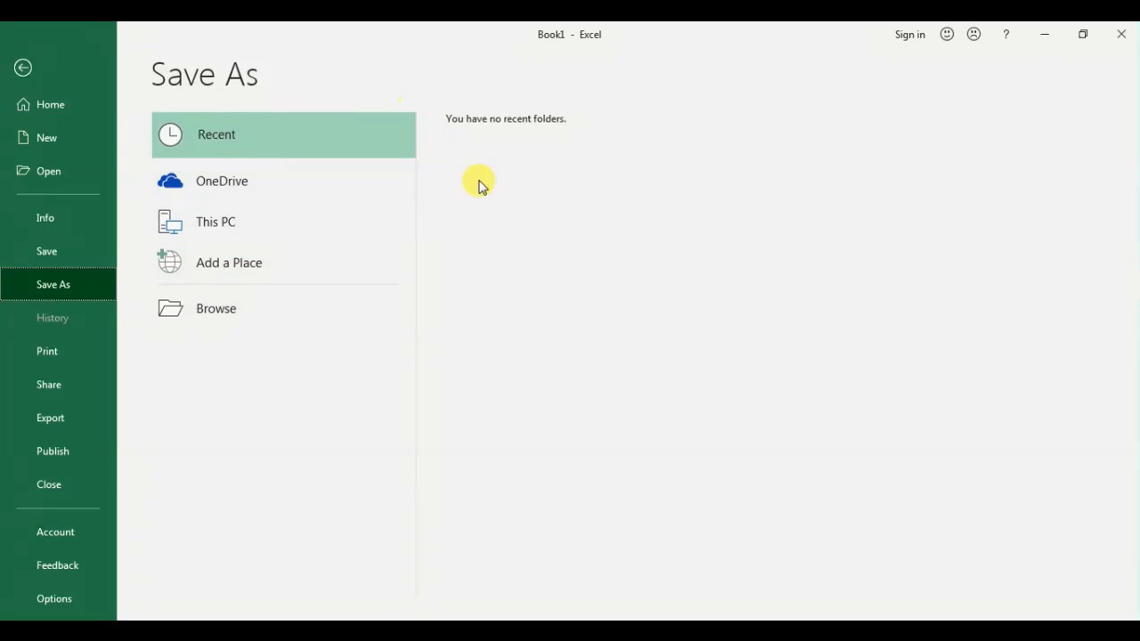
pyautogui.click(223, 312)
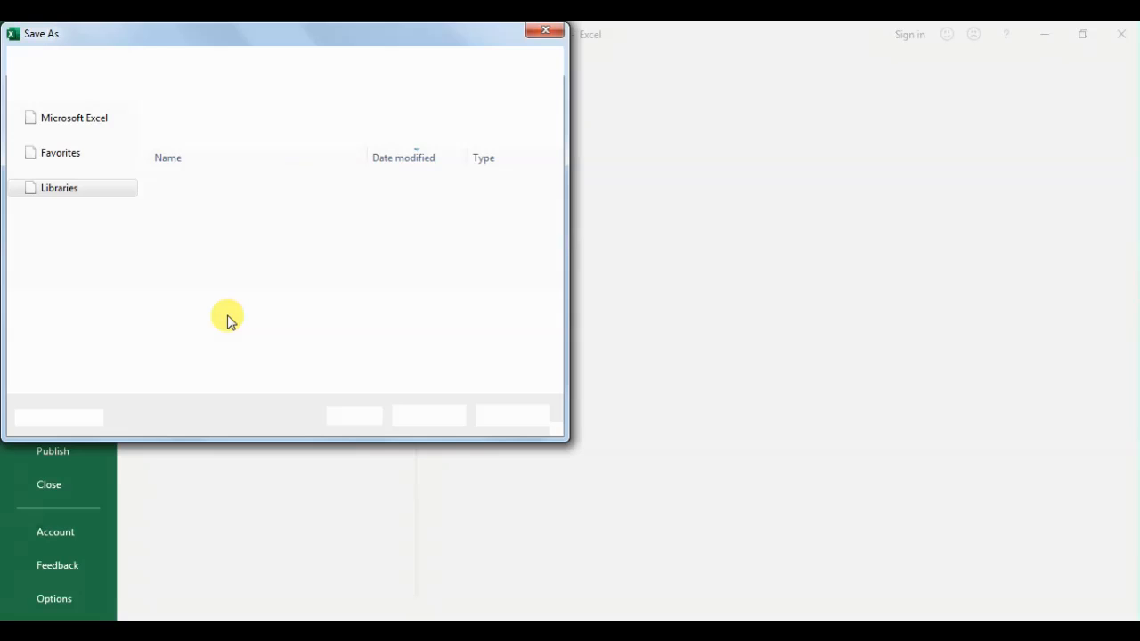
pyautogui.moveTo(132, 173); pyautogui.dragTo(131, 223)
pyautogui.click(75, 267)
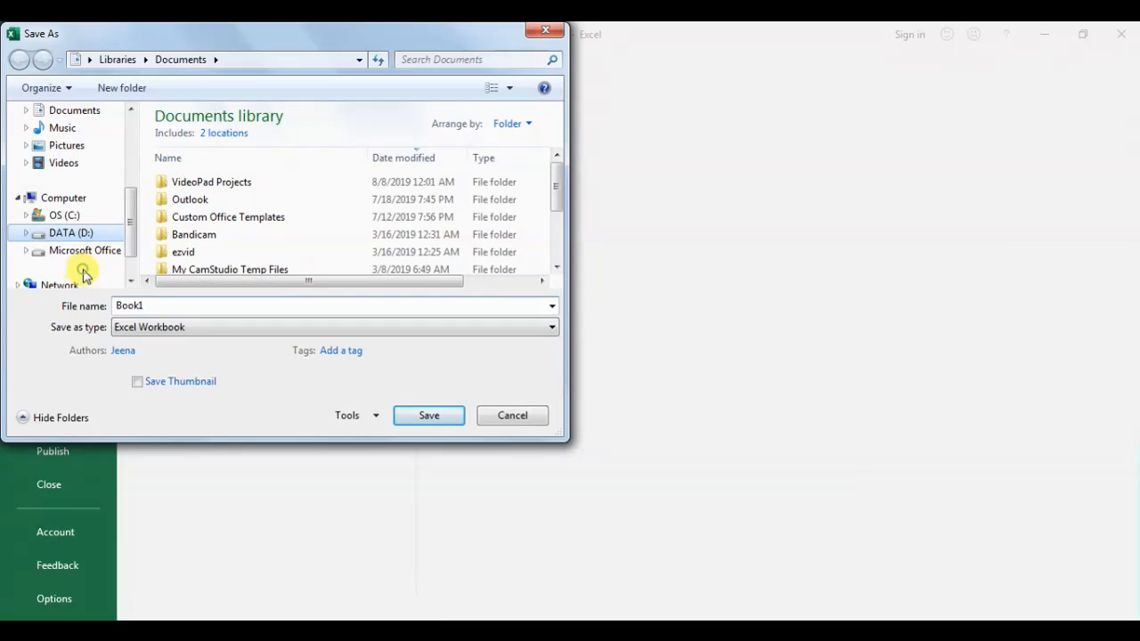
pyautogui.doubleClick(202, 136)
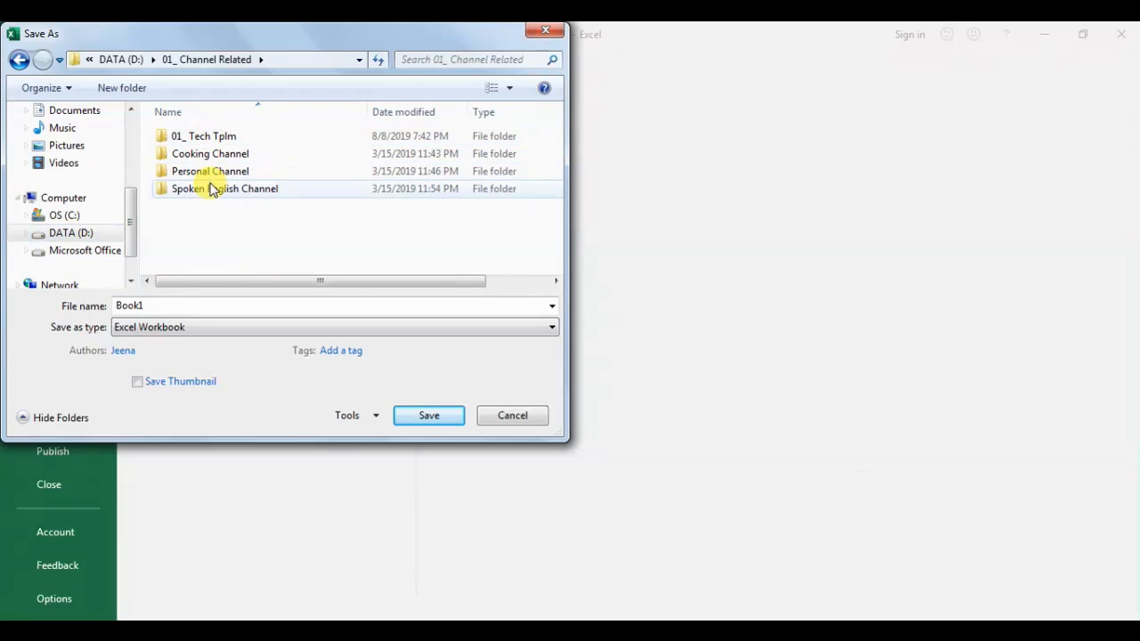
pyautogui.doubleClick(214, 136)
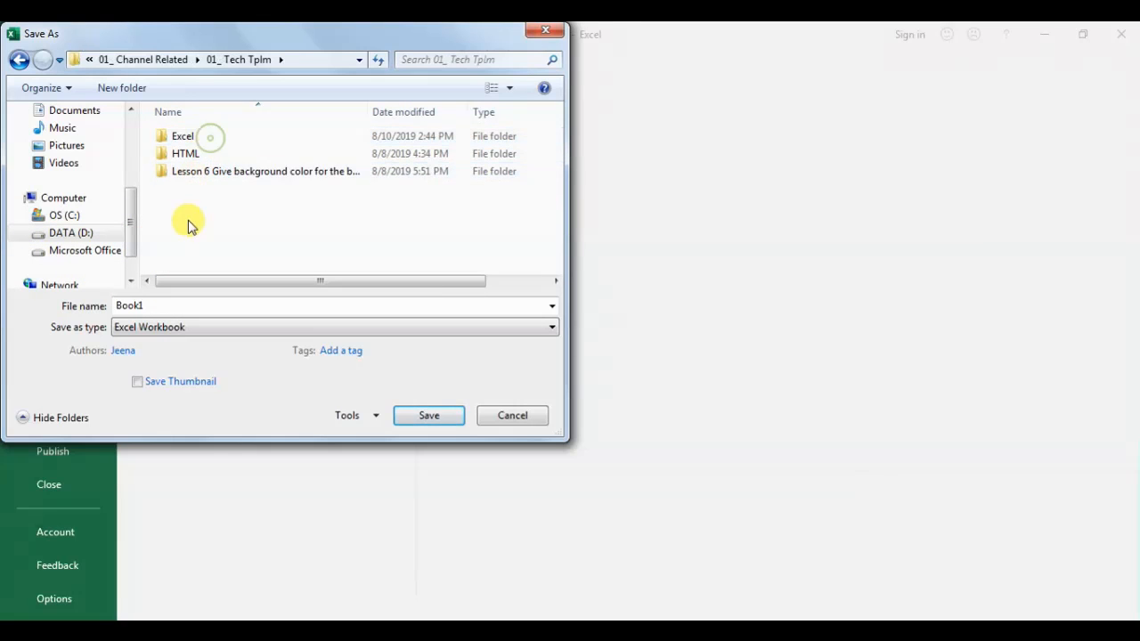
pyautogui.doubleClick(201, 137)
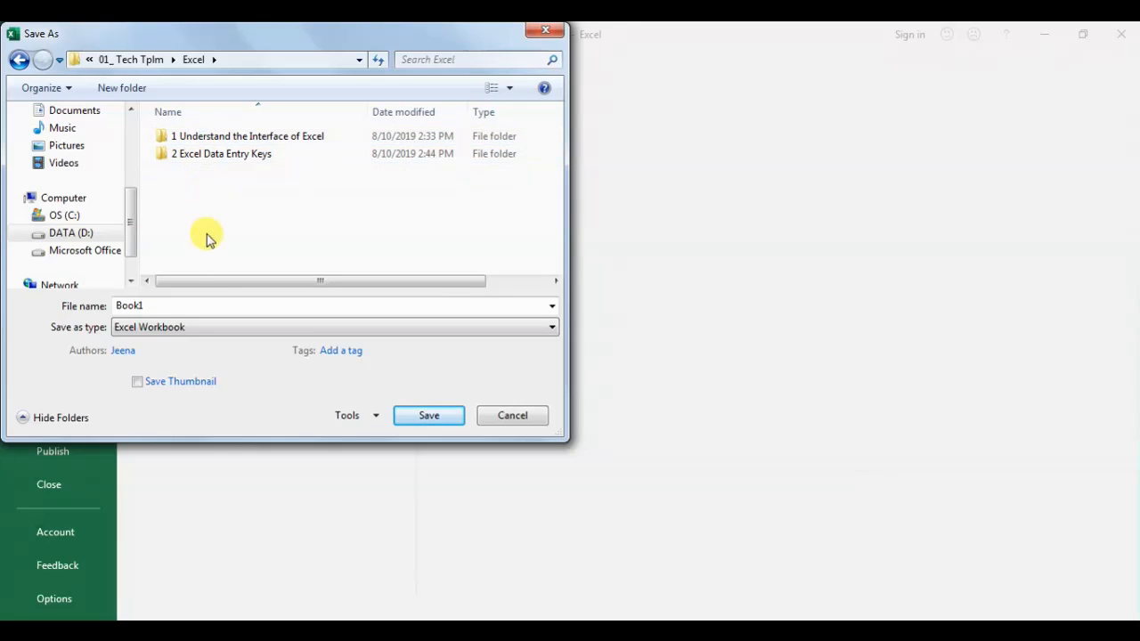
# Step: Save the workbook in this folder under the file name "Employee Benefits"
pyautogui.click(170, 305)
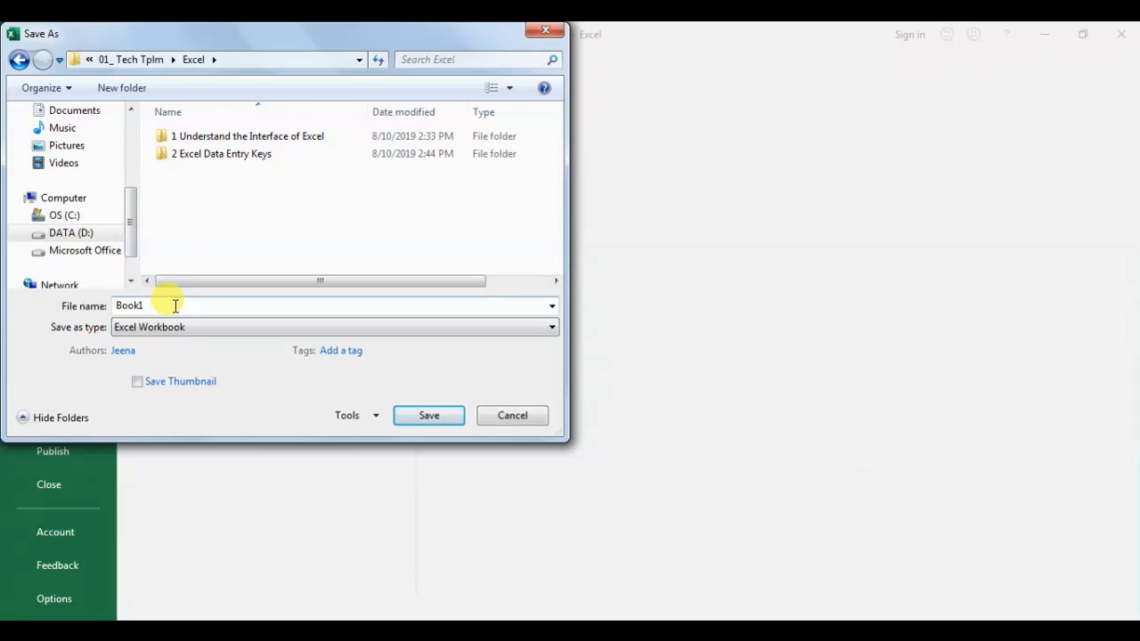
pyautogui.doubleClick(169, 303)
pyautogui.write('Employee ')
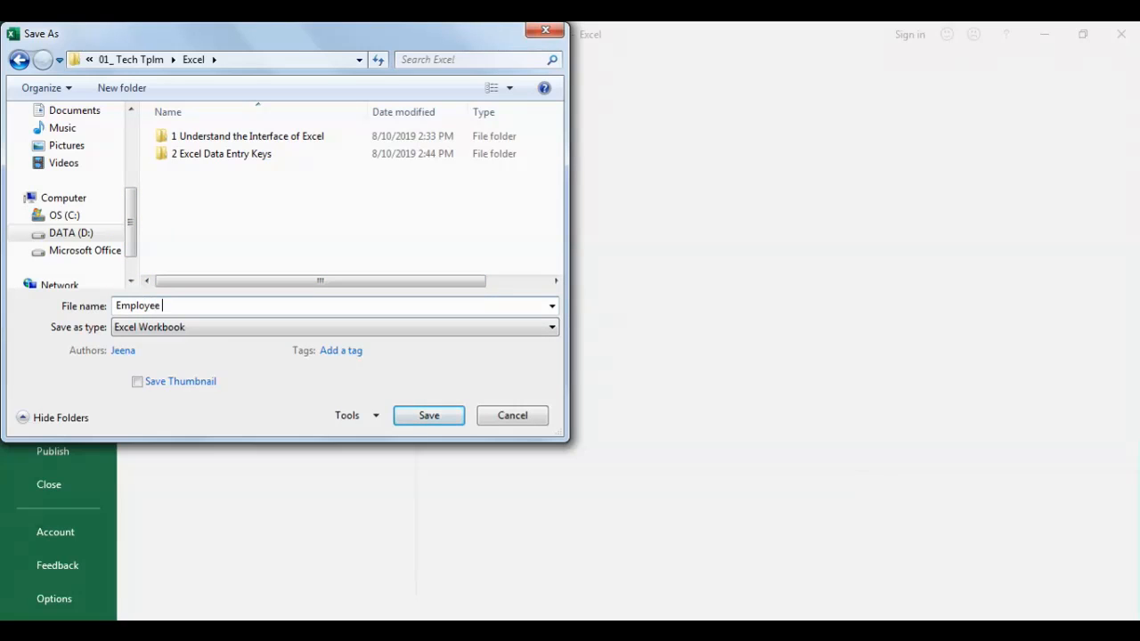
pyautogui.write('Benefits')
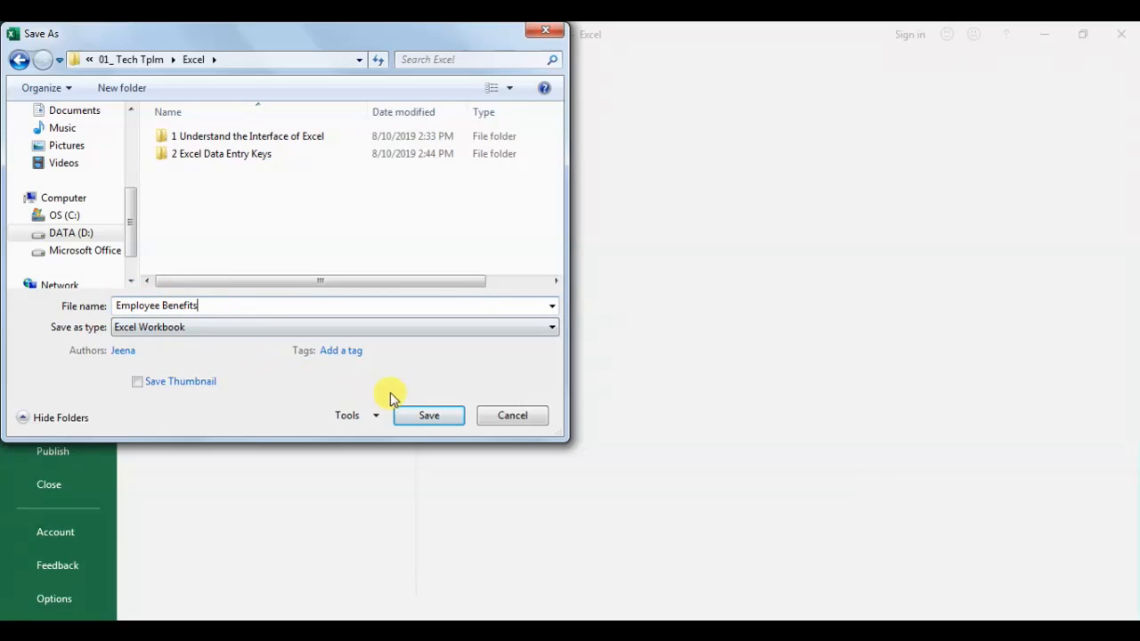
pyautogui.click(428, 415)
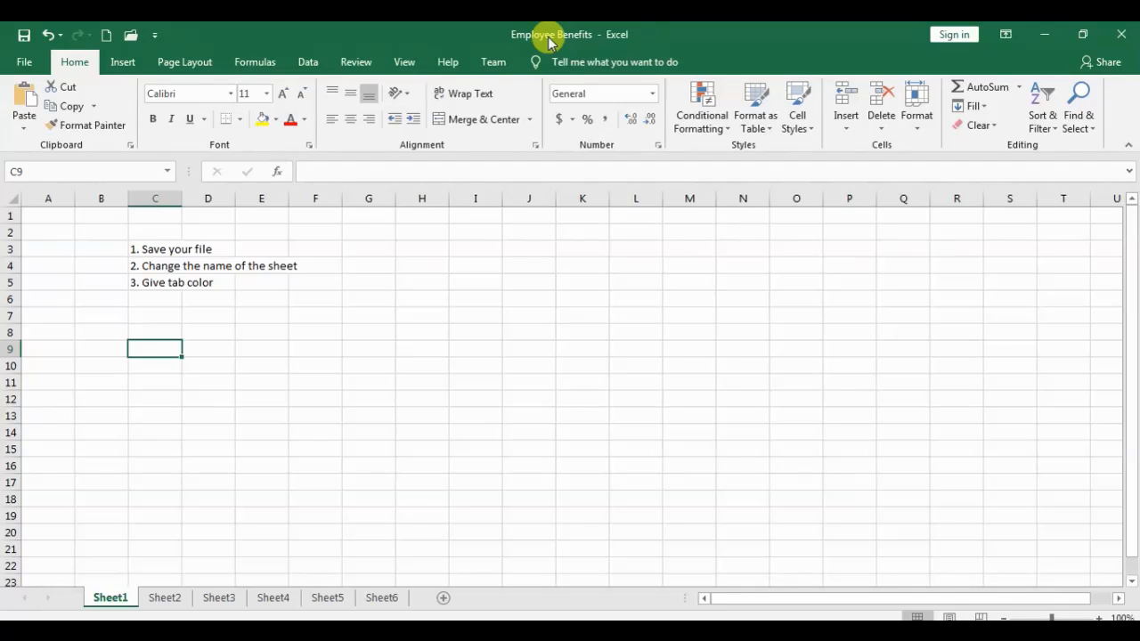
# Step: Change the font color of "1. Save your file" in cell C3 to standard green
pyautogui.click(148, 253)
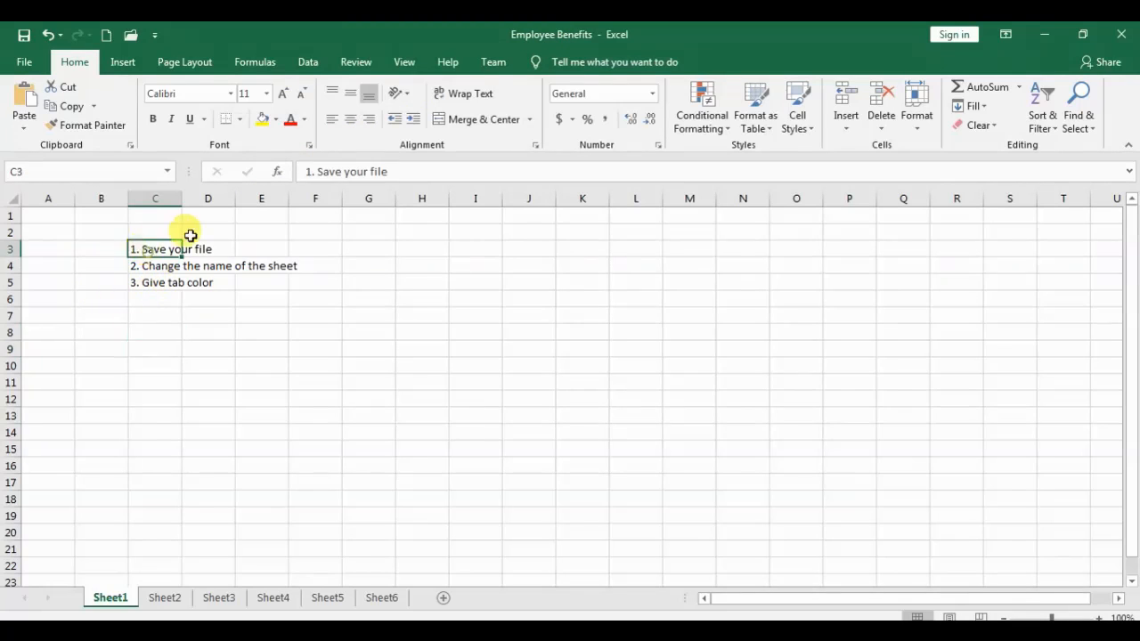
pyautogui.click(304, 119)
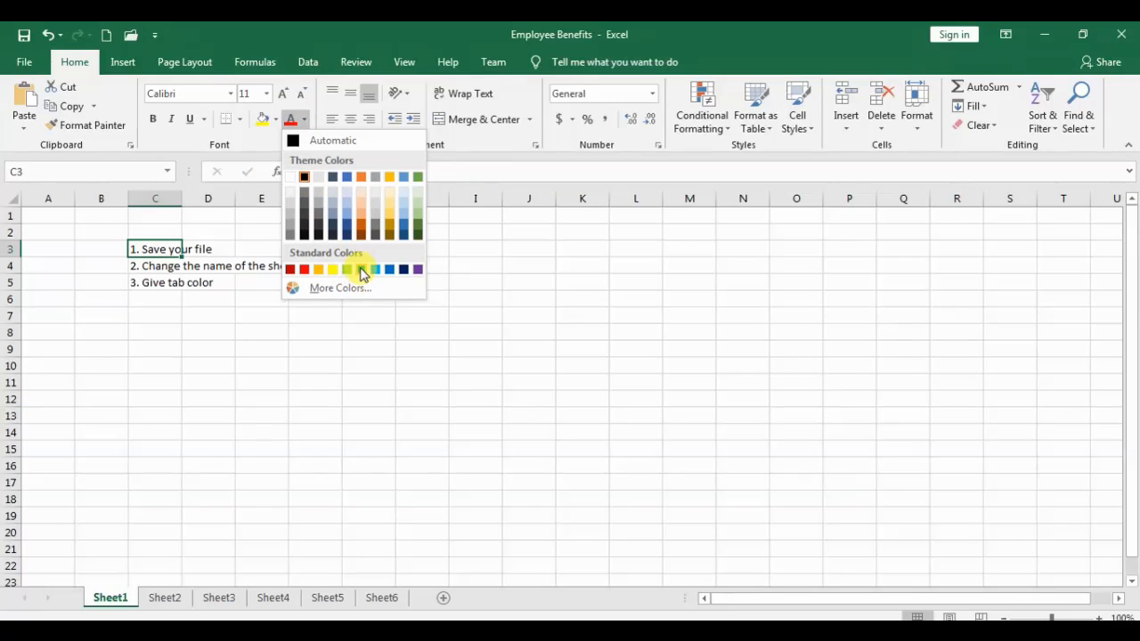
pyautogui.click(134, 317)
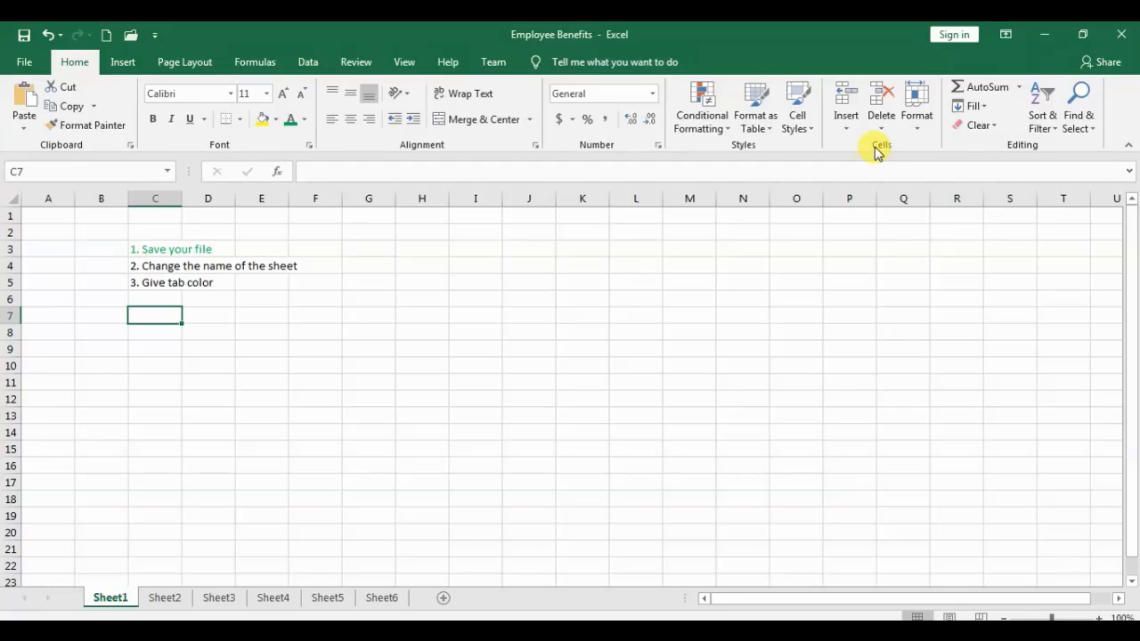
# Step: Rename Sheet1 as "Employees"
pyautogui.click(918, 115)
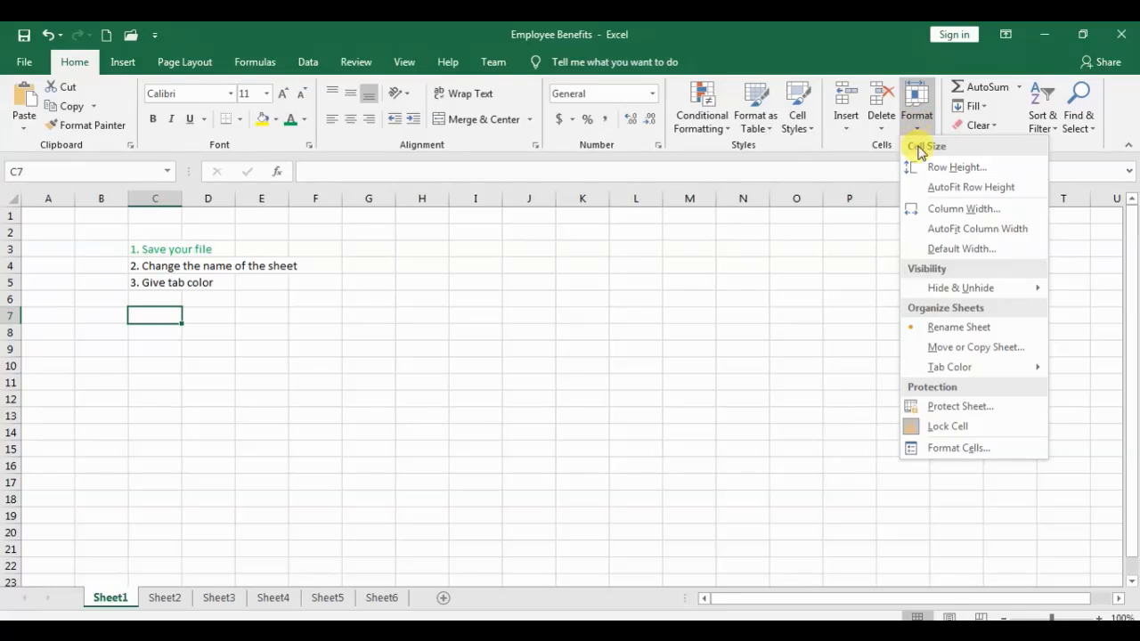
pyautogui.click(954, 328)
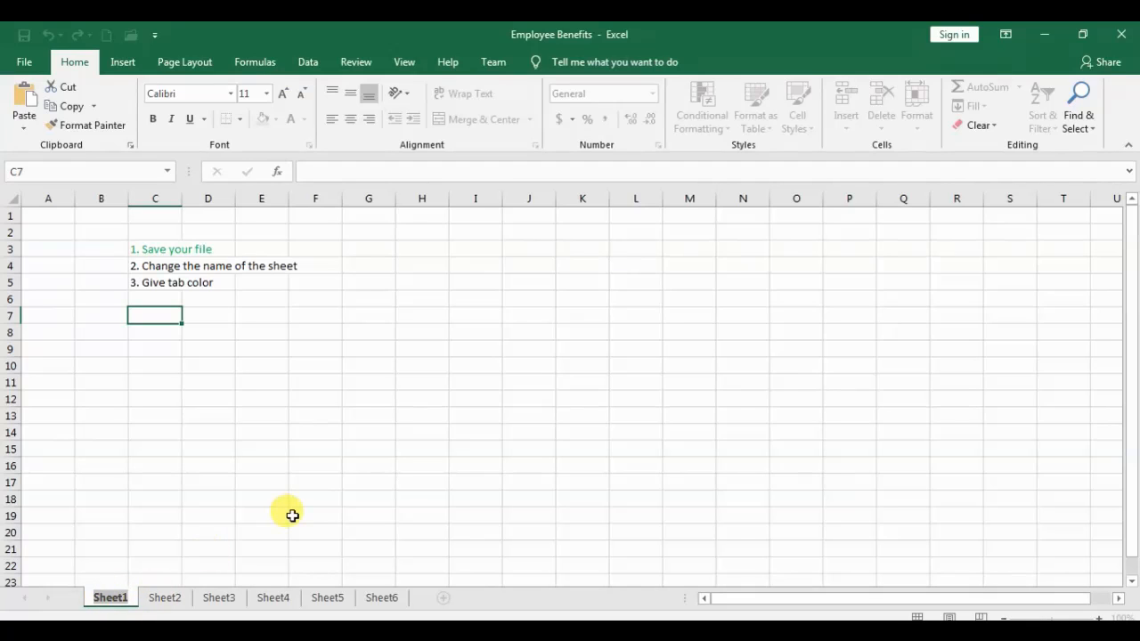
pyautogui.press('BackSpace')
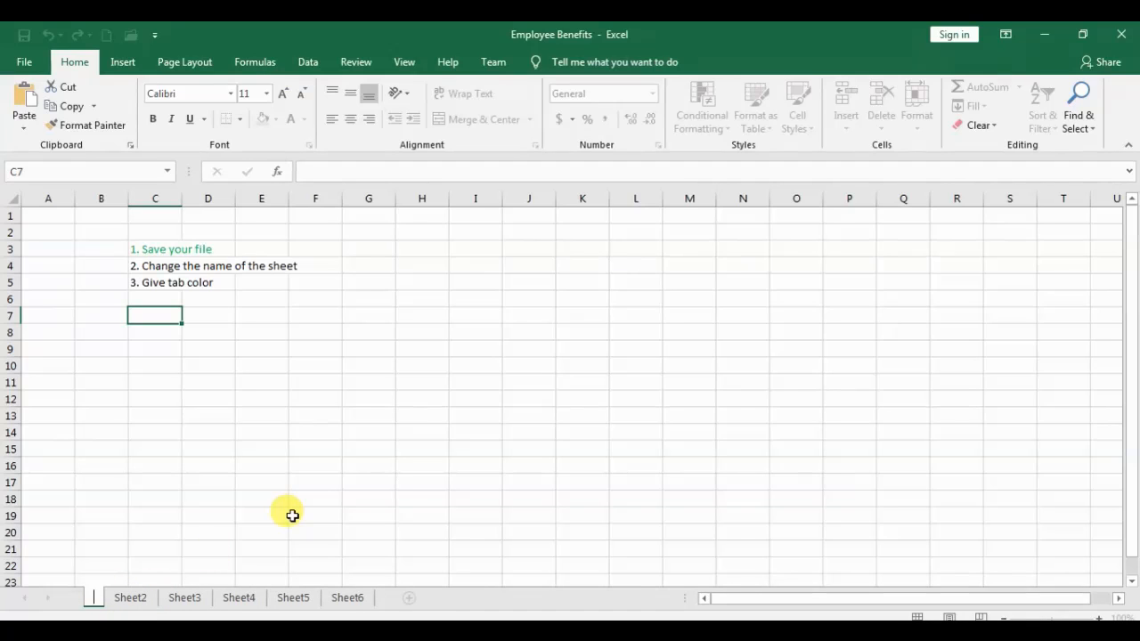
pyautogui.write('Empl')
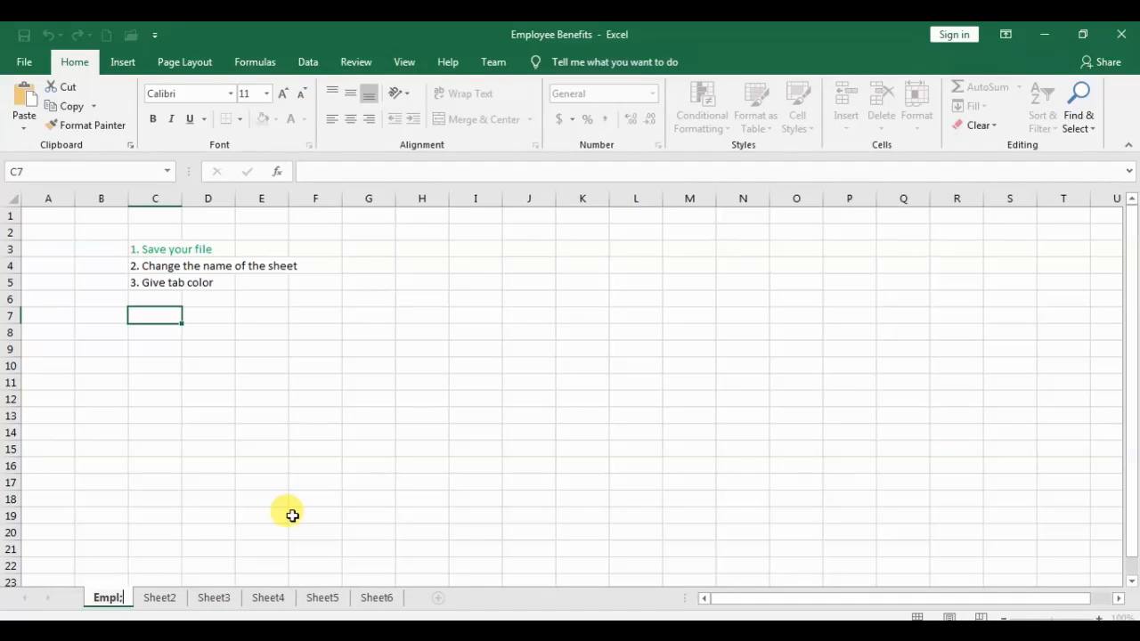
pyautogui.write('oye')
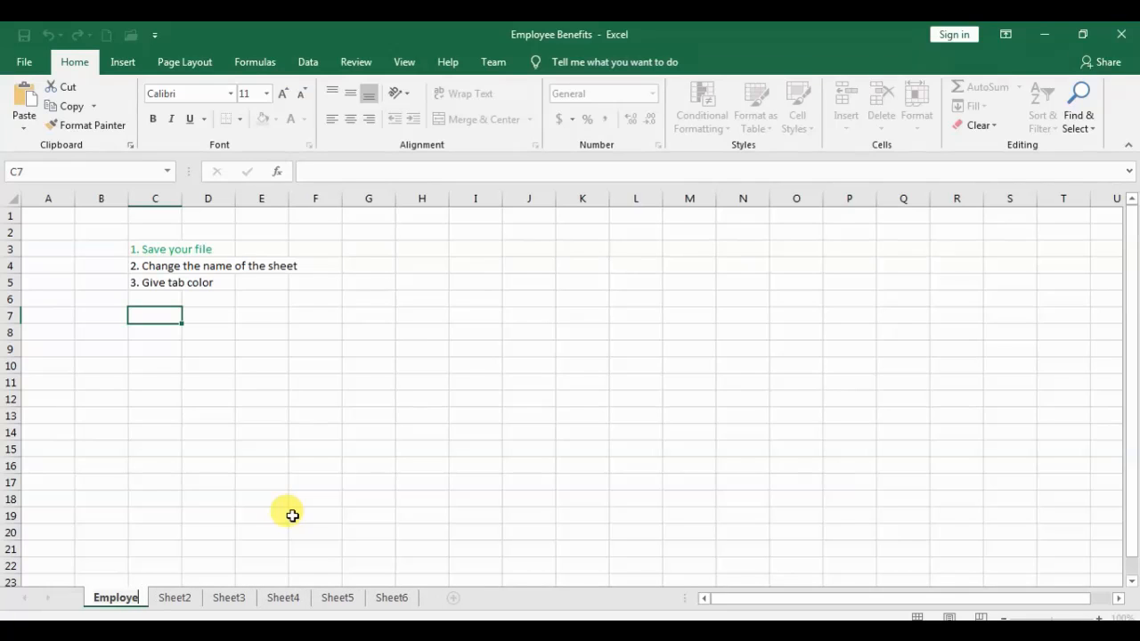
pyautogui.write('es')
pyautogui.press('Return')
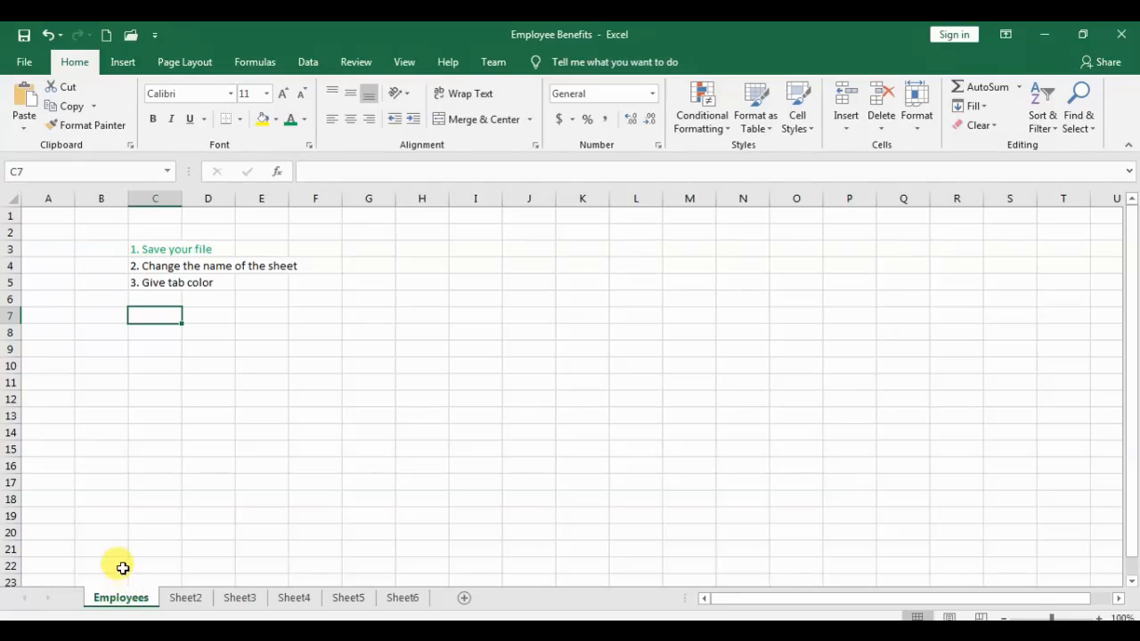
# Step: Rename Sheet2 as "Salary Details"
pyautogui.click(197, 599)
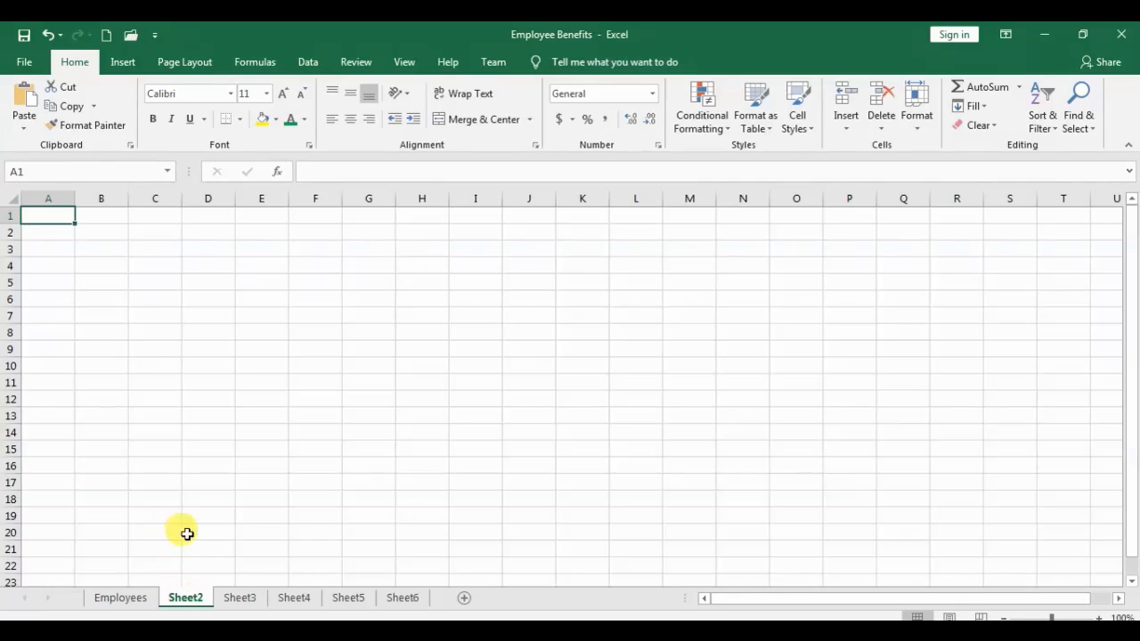
pyautogui.rightClick(187, 608)
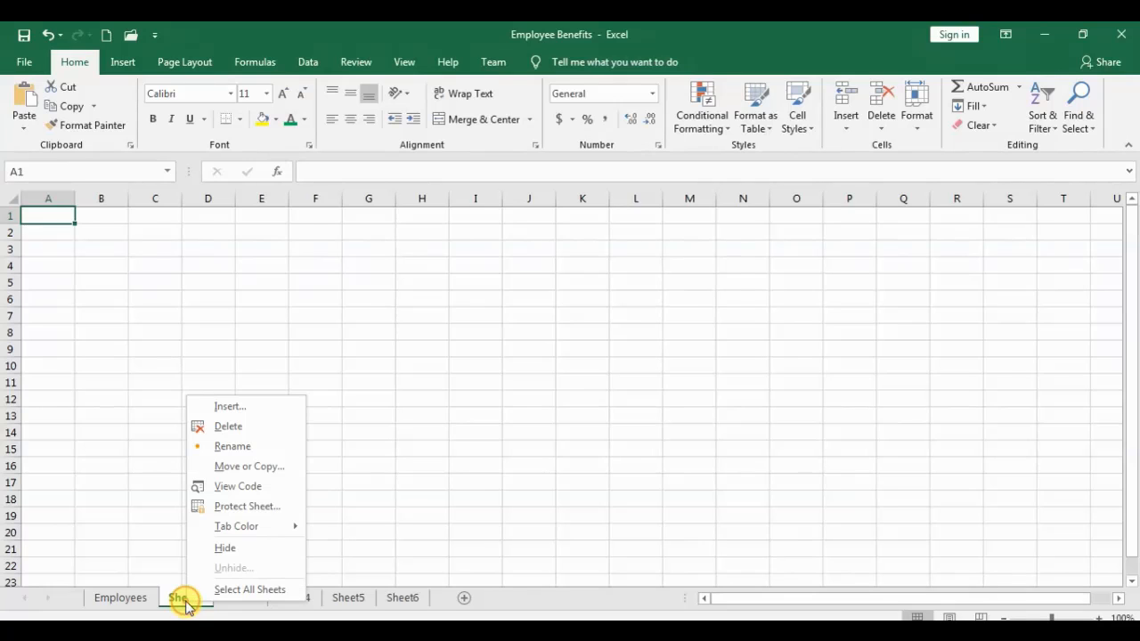
pyautogui.click(232, 446)
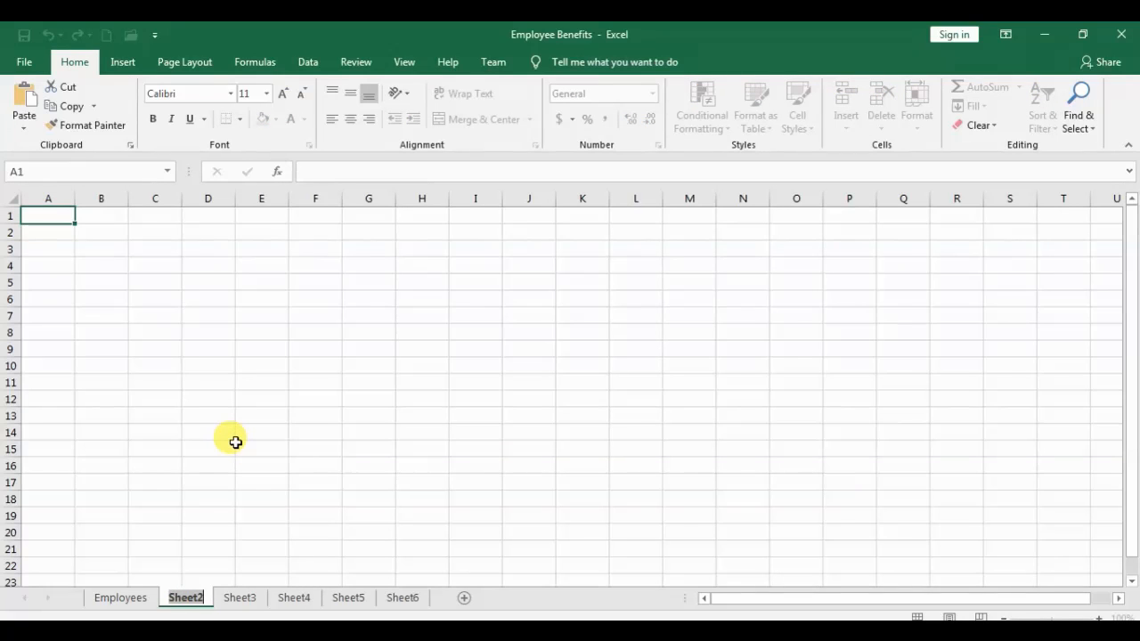
pyautogui.write('Sakla')
pyautogui.press('BackSpace')
pyautogui.press('BackSpace')
pyautogui.press('BackSpace')
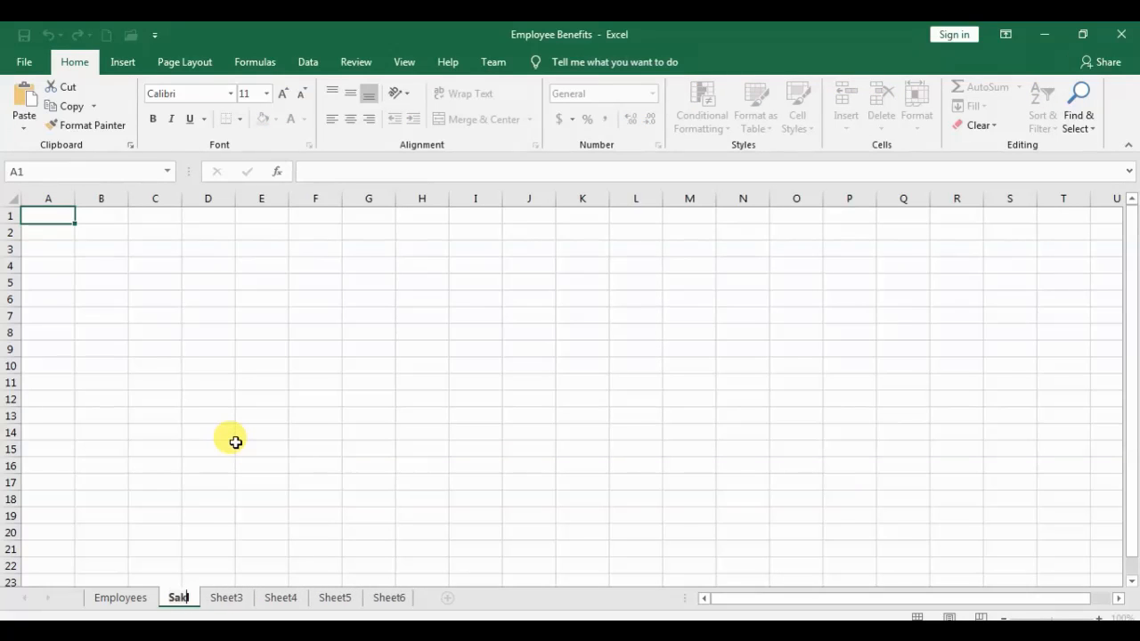
pyautogui.write('lary')
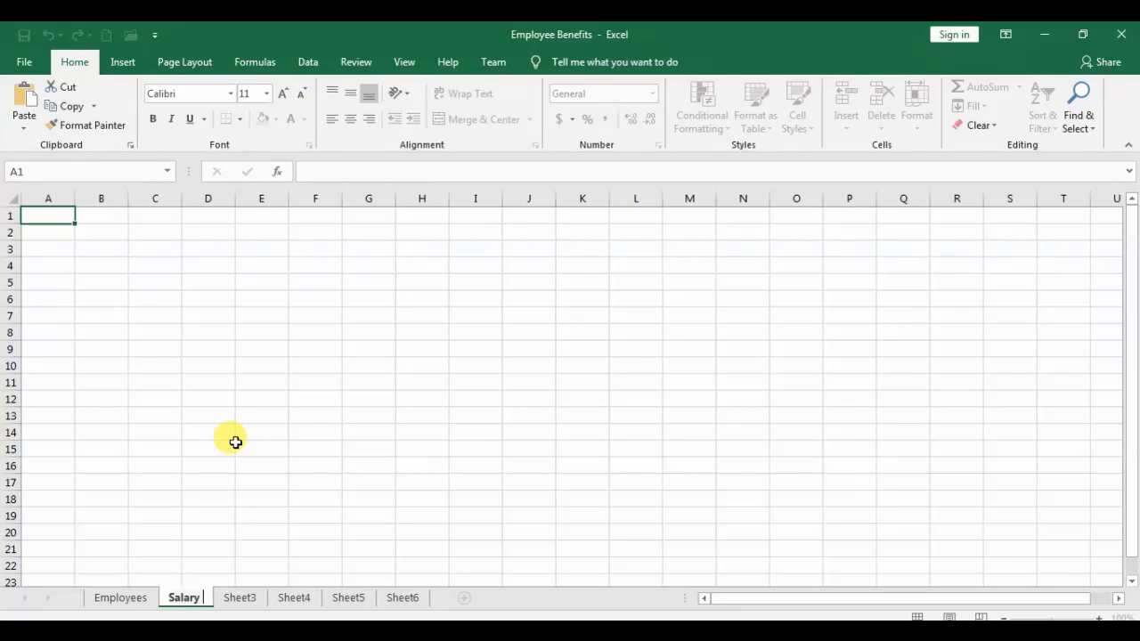
pyautogui.write(' Dedtails')
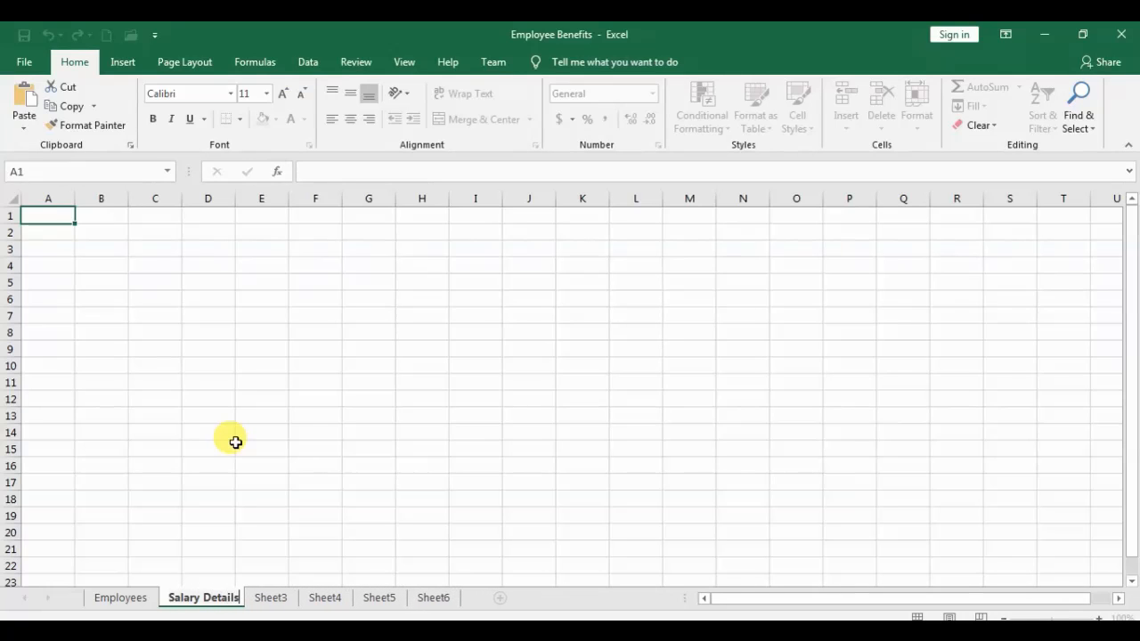
pyautogui.press('Return')
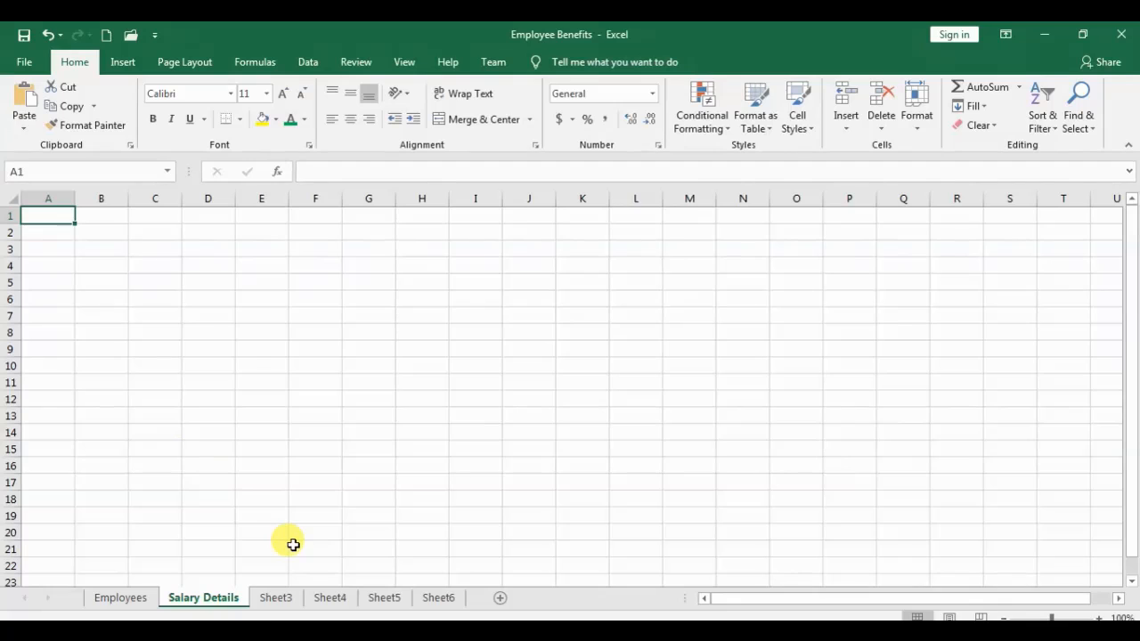
# Step: Rename Sheet3 as "Training Completed"
pyautogui.click(273, 602)
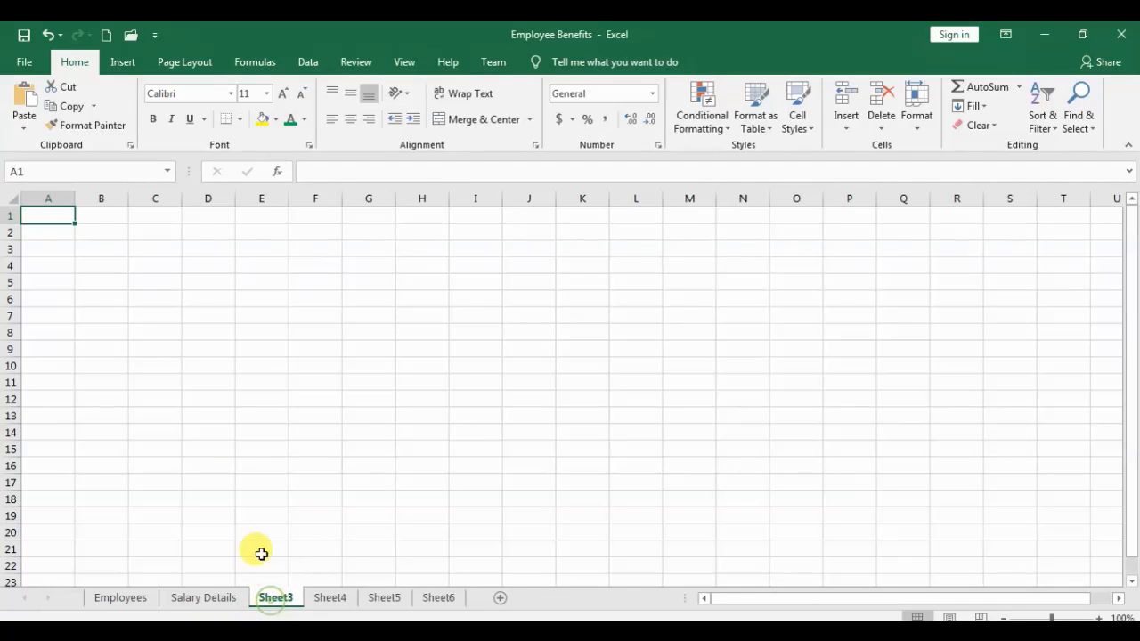
pyautogui.doubleClick(278, 601)
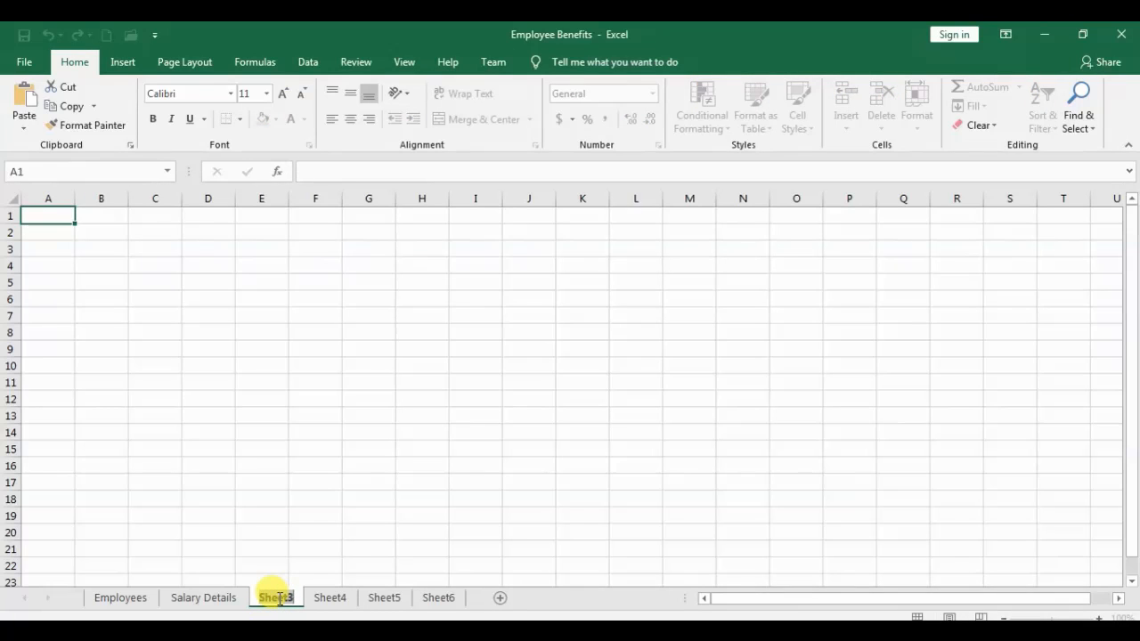
pyautogui.write('Training')
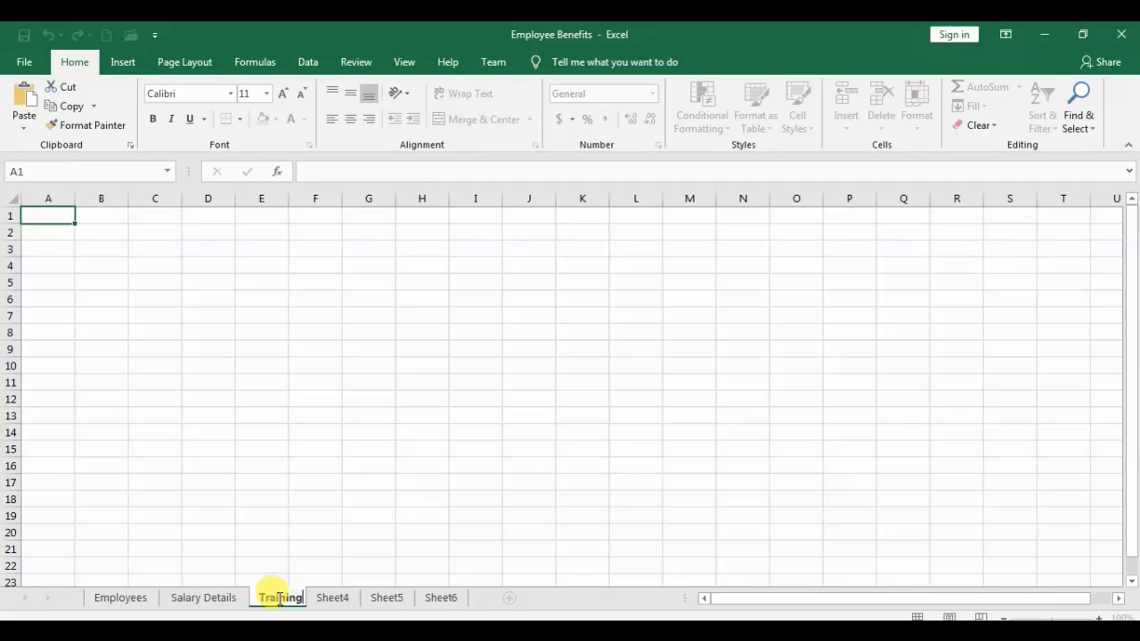
pyautogui.write(' Completed')
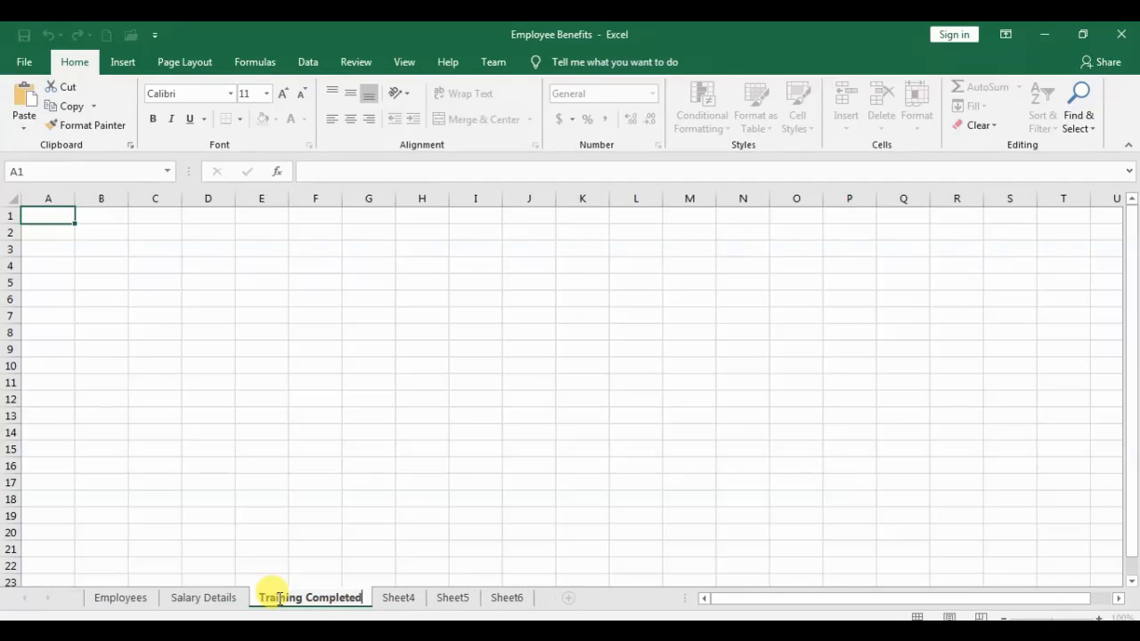
pyautogui.press('Return')
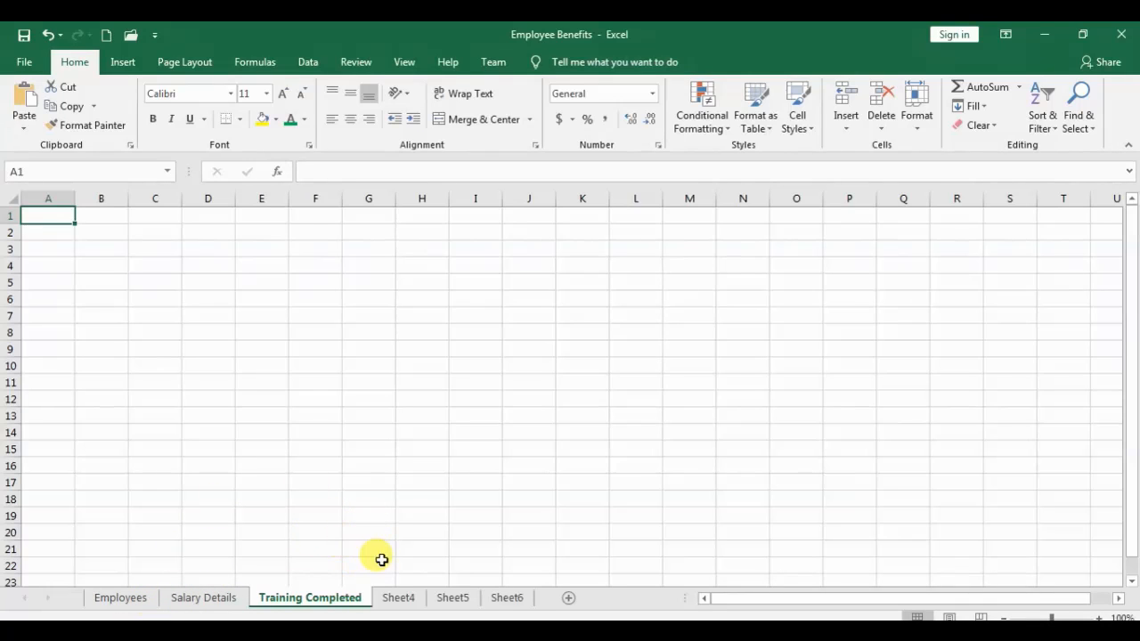
# Step: Rename Sheet4 as "Resigned"
pyautogui.click(404, 600)
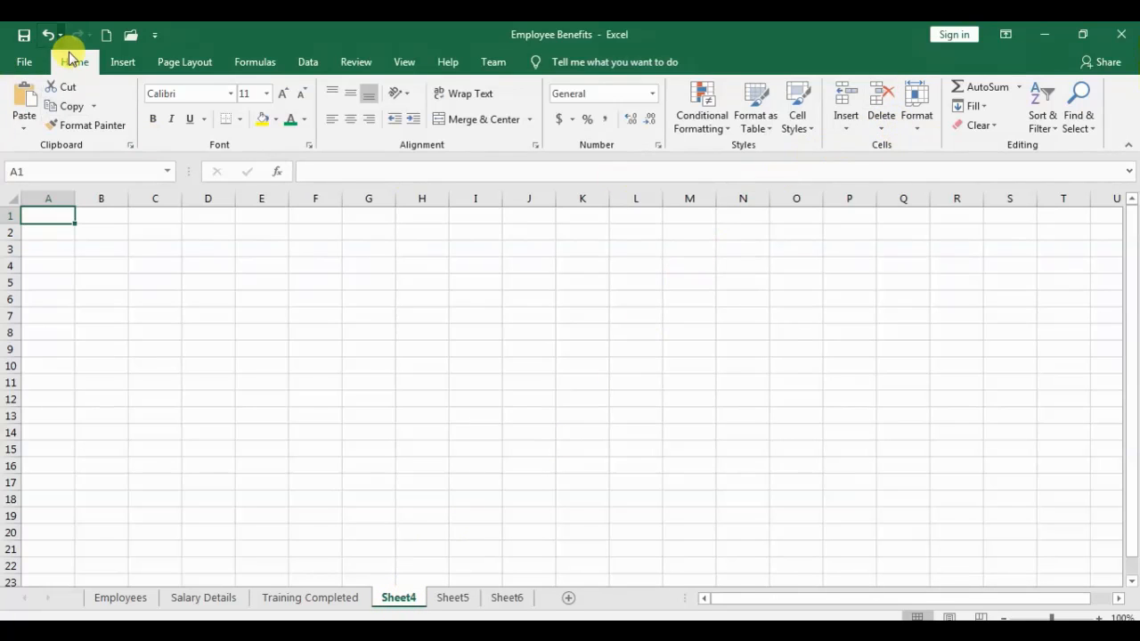
pyautogui.click(927, 111)
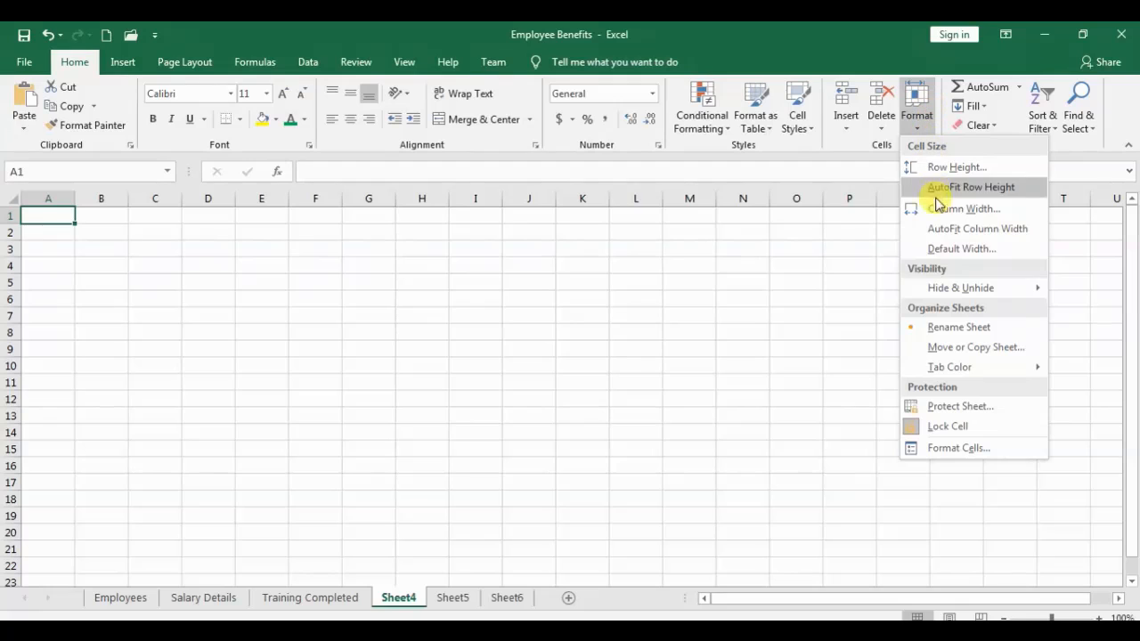
pyautogui.click(946, 327)
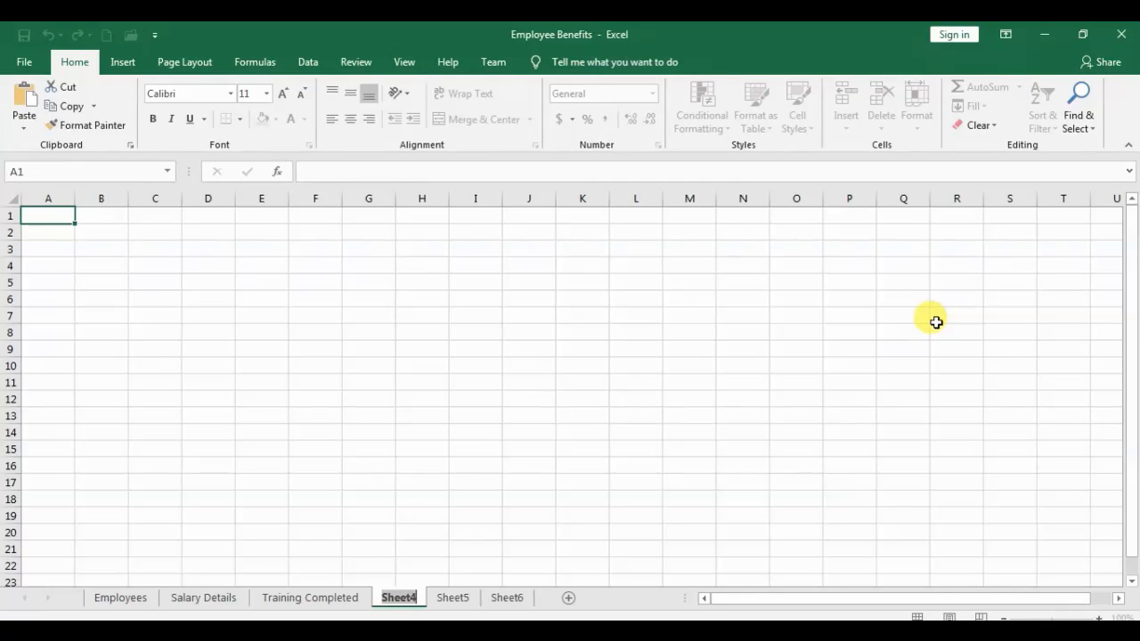
pyautogui.write('Resigned')
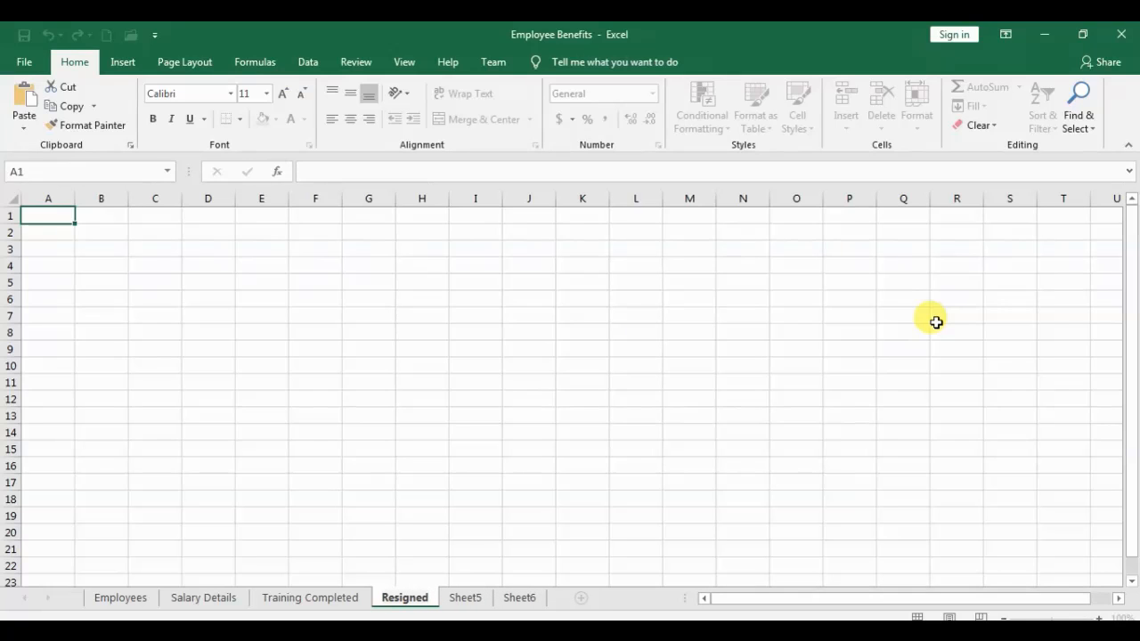
pyautogui.press('Return')
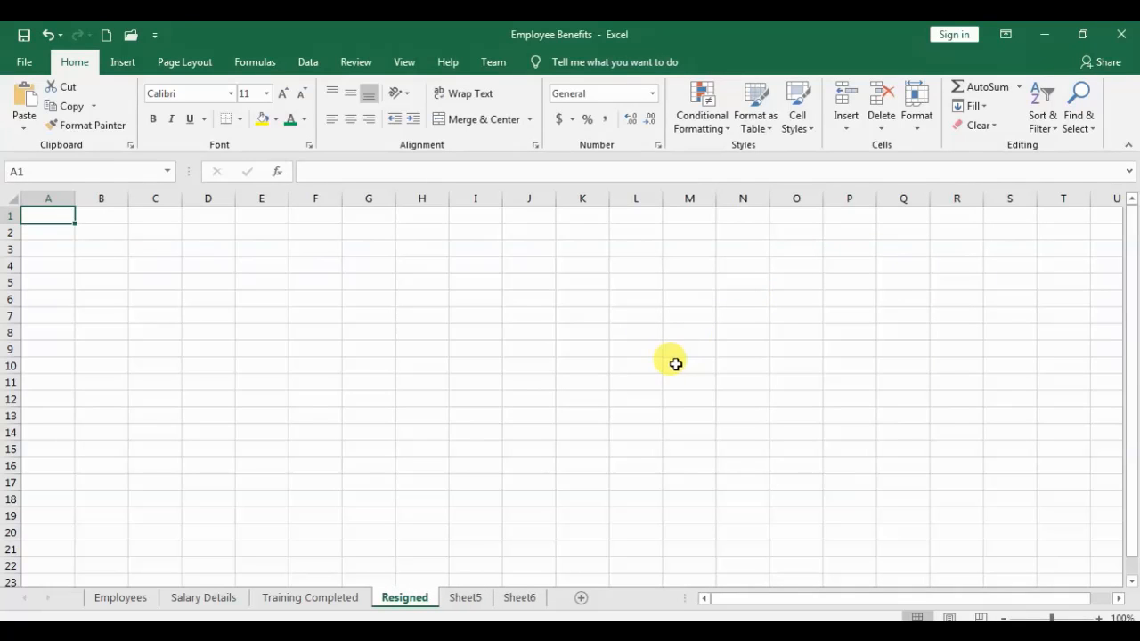
# Step: Rename Sheet5 as "Management"
pyautogui.click(476, 607)
pyautogui.rightClick(474, 605)
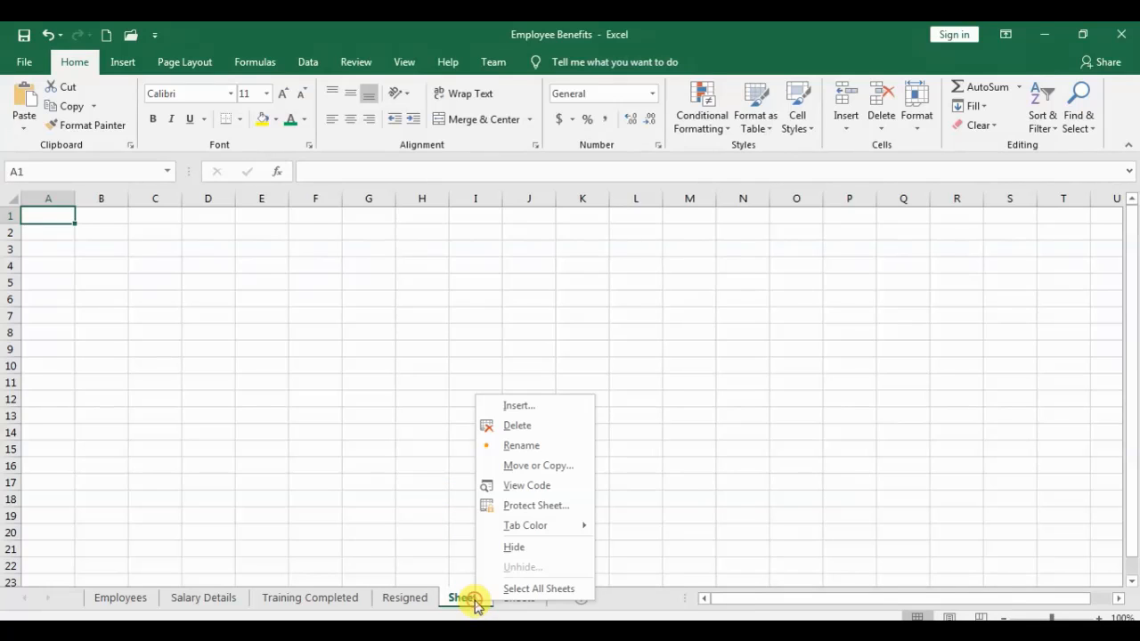
pyautogui.click(521, 445)
pyautogui.write('Management')
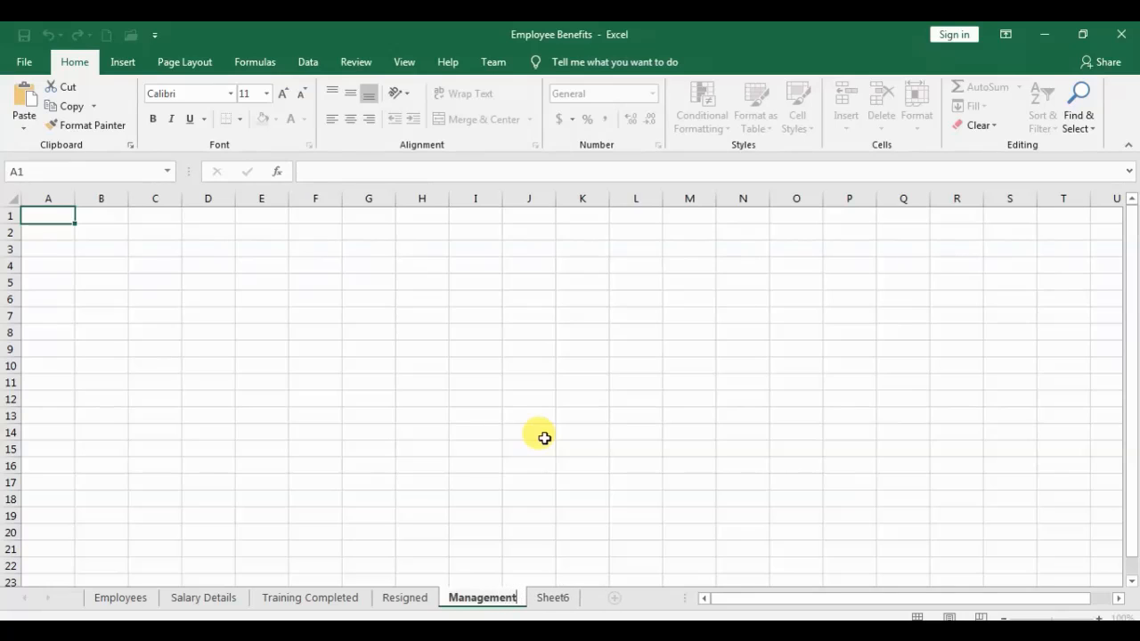
pyautogui.press('Return')
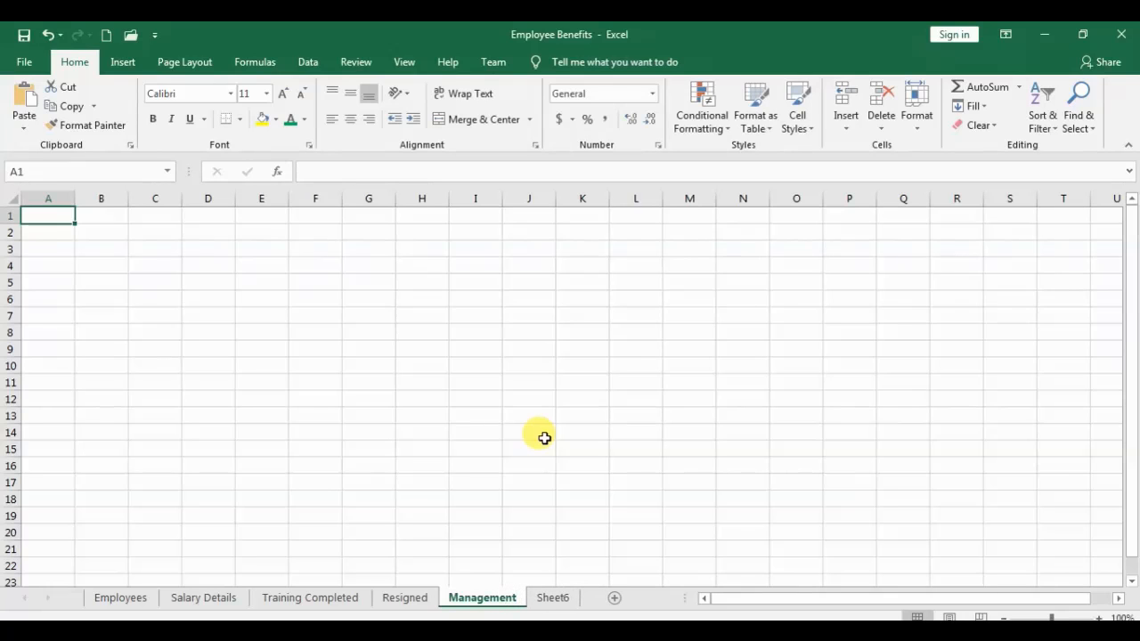
# Step: Rename Sheet6 as "Staff"
pyautogui.doubleClick(552, 597)
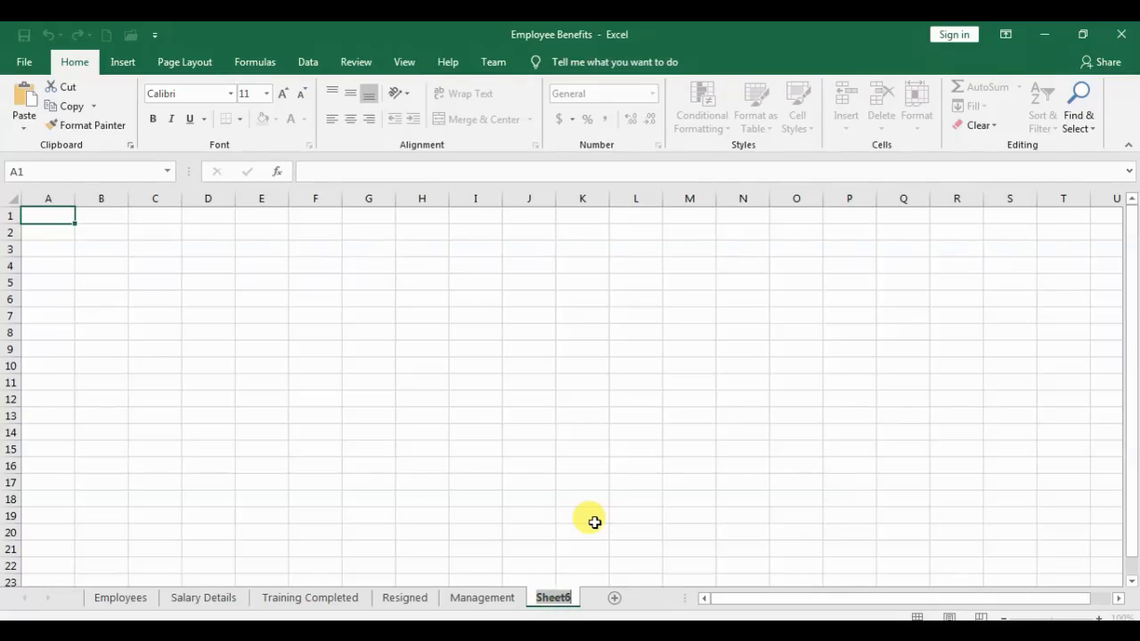
pyautogui.write('Staff')
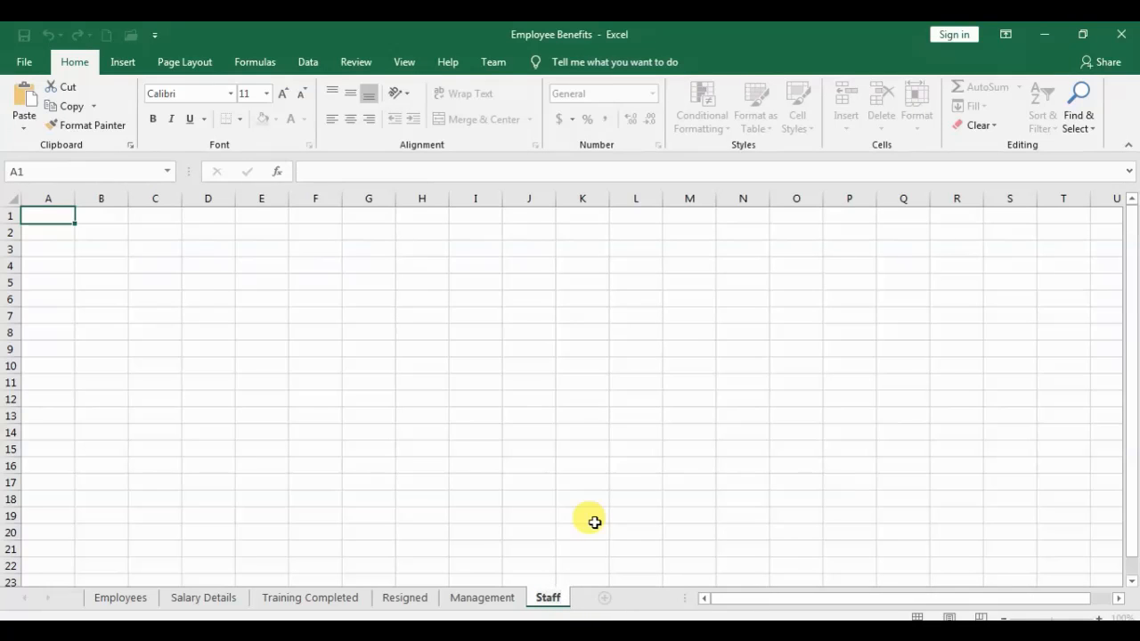
pyautogui.press('Return')
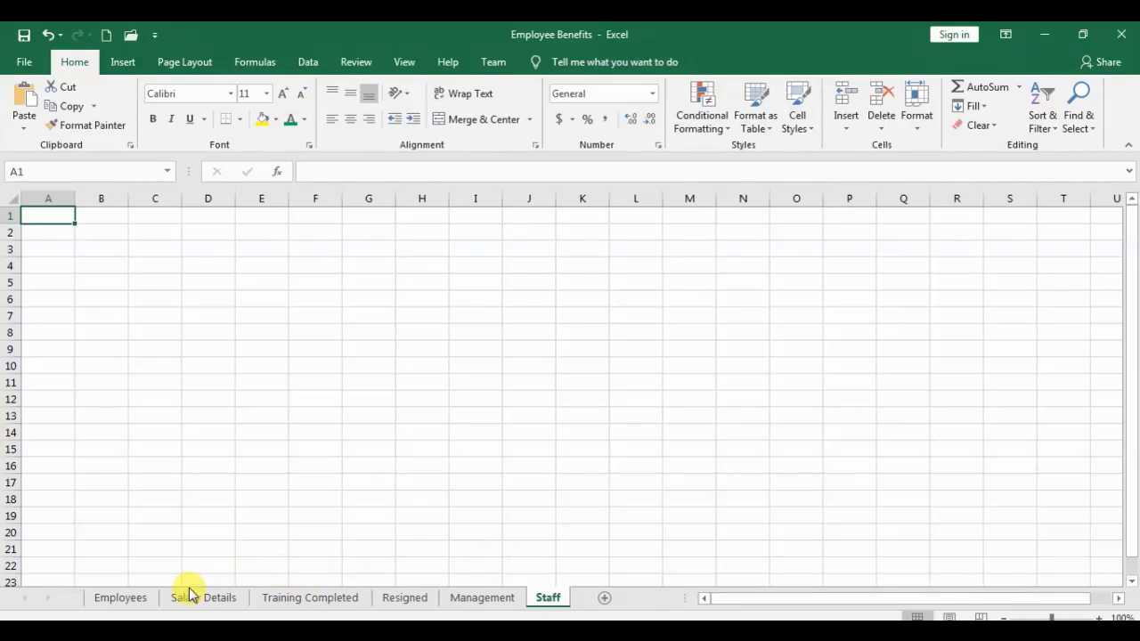
# Step: Change the font color of "2. Change the name of the sheet" in cell C4 of the Employees sheet to green
pyautogui.doubleClick(139, 604)
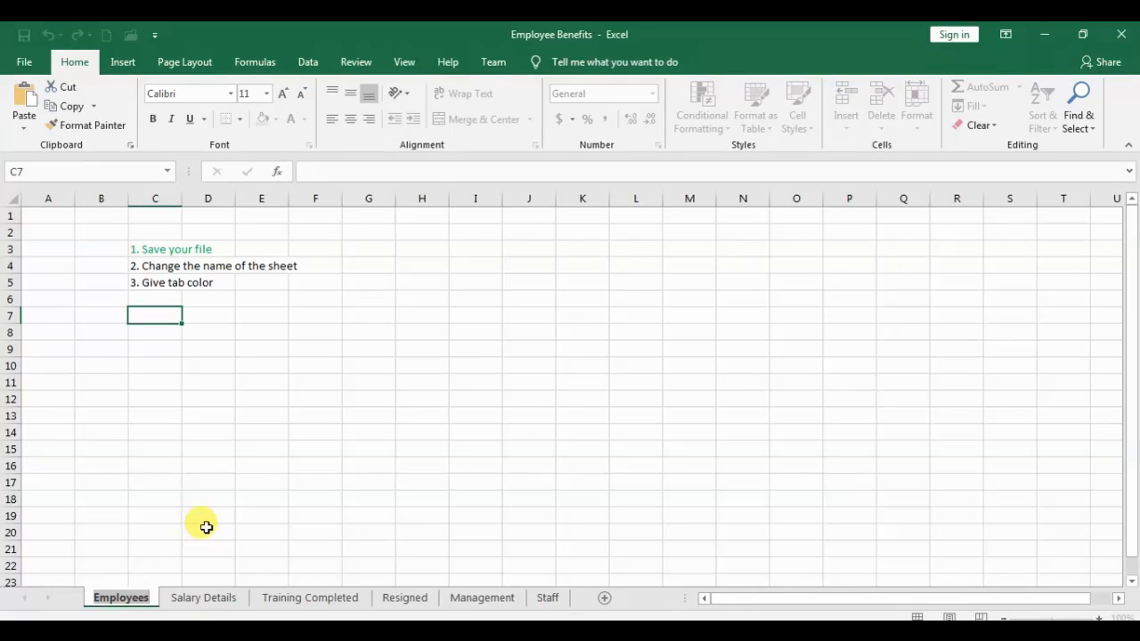
pyautogui.click(228, 467)
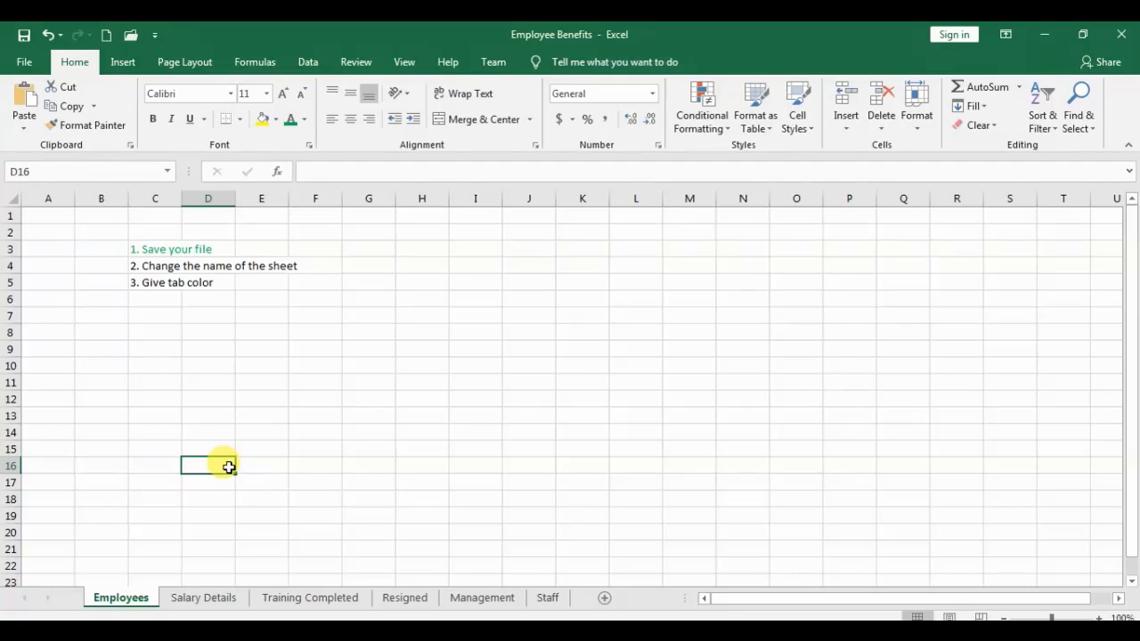
pyautogui.click(151, 265)
pyautogui.click(294, 121)
pyautogui.click(242, 351)
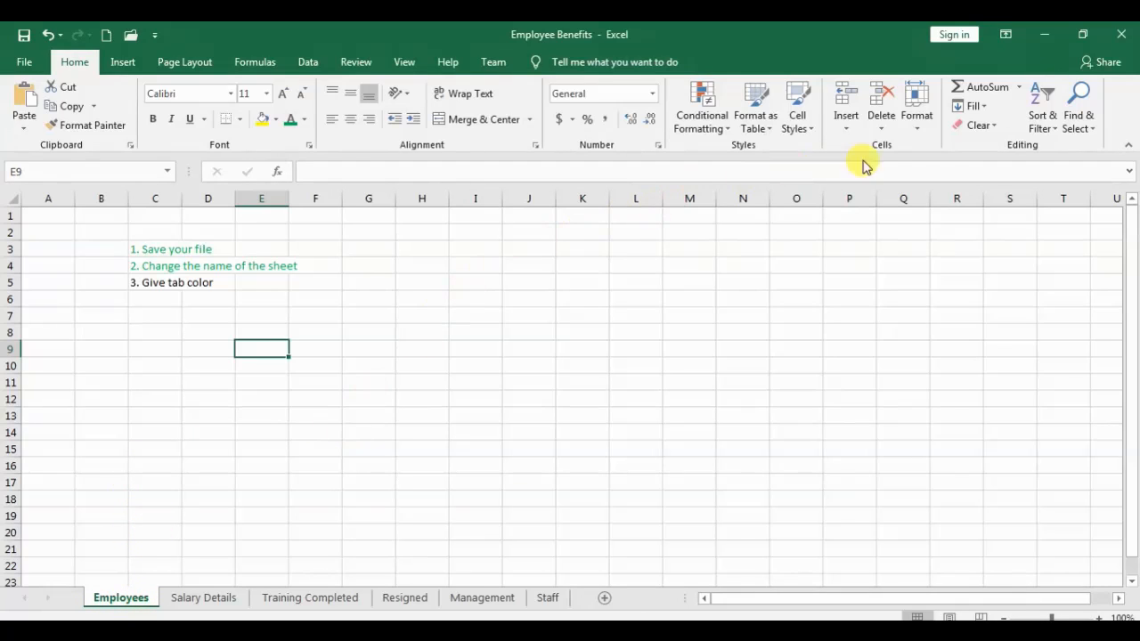
# Step: Set the tab color of the Employees sheet to standard red
pyautogui.click(918, 120)
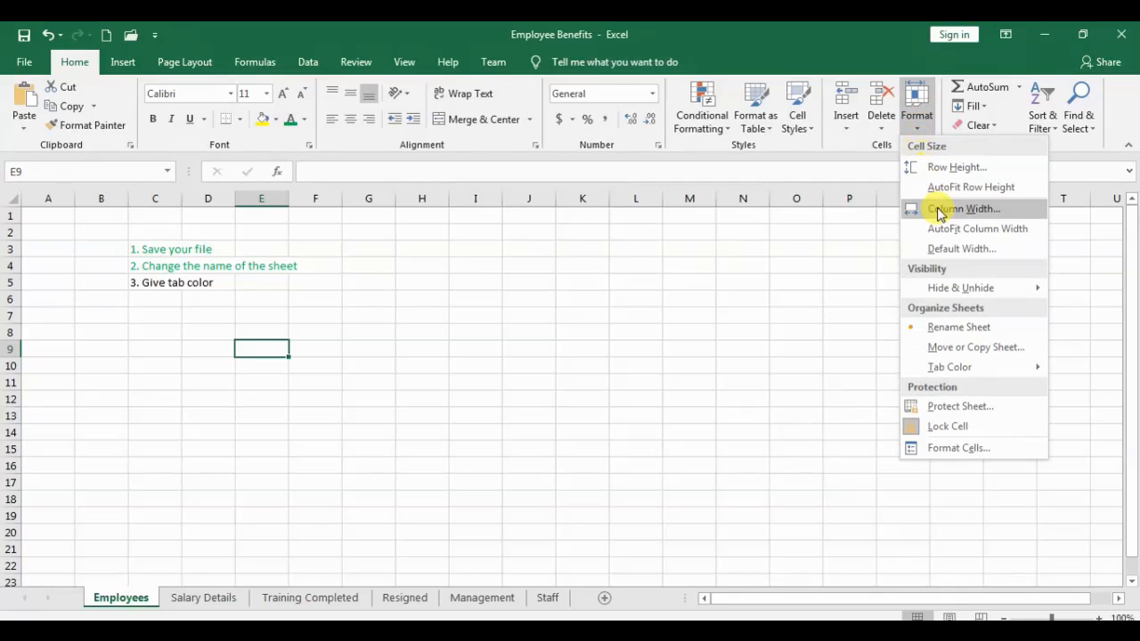
pyautogui.moveTo(944, 374)
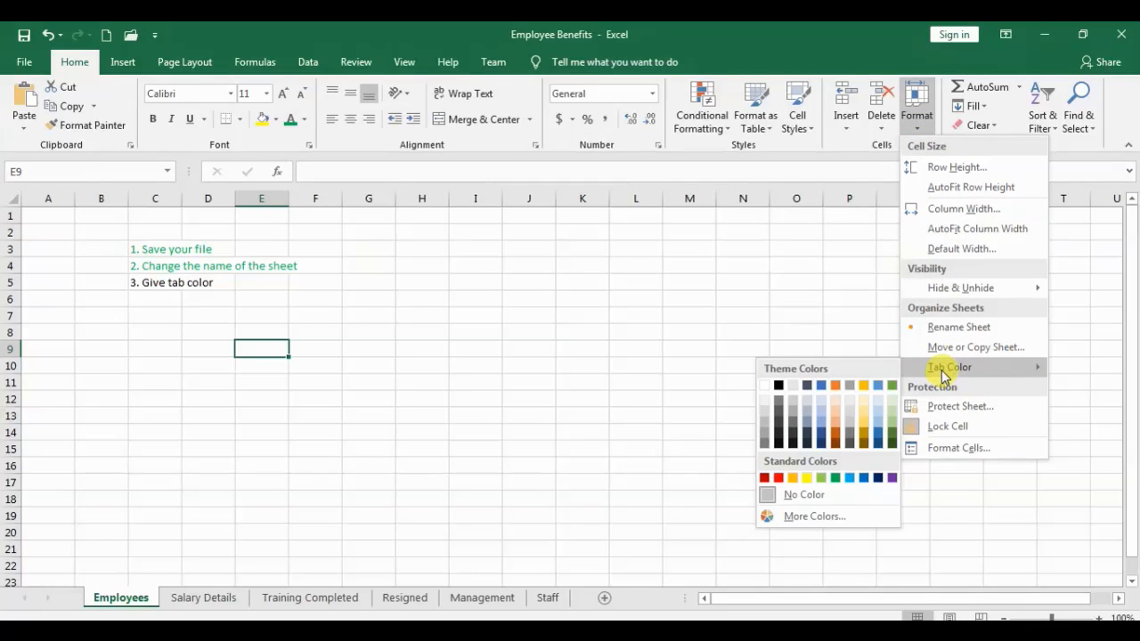
pyautogui.click(779, 478)
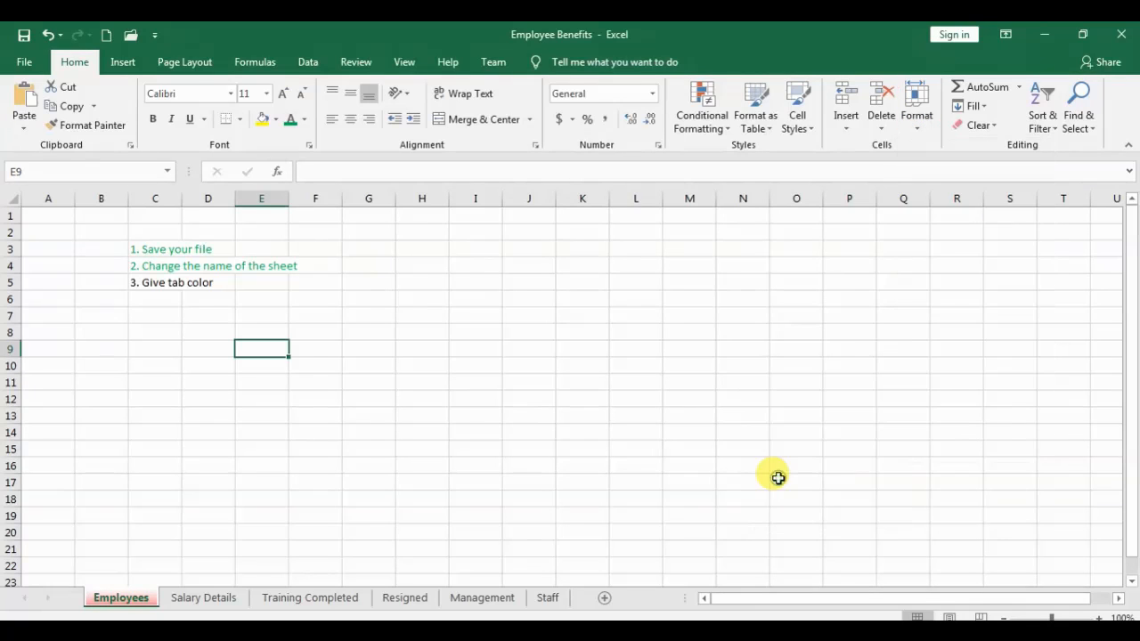
pyautogui.click(401, 361)
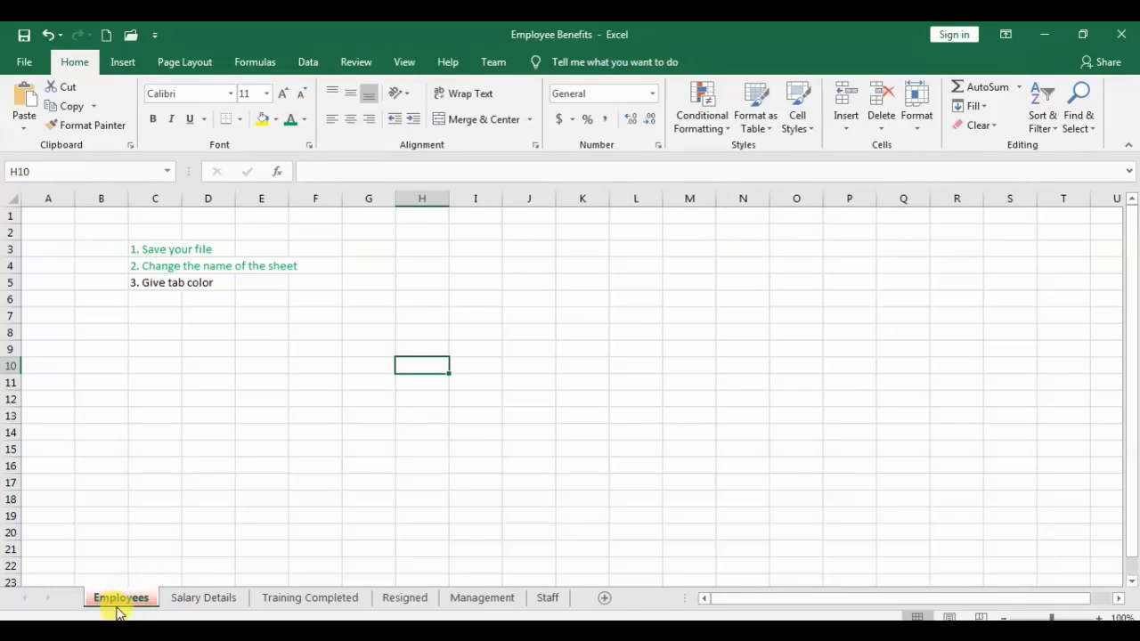
# Step: Set the tab color of the Salary Details sheet to standard green and switch to the Training Completed sheet
pyautogui.click(187, 598)
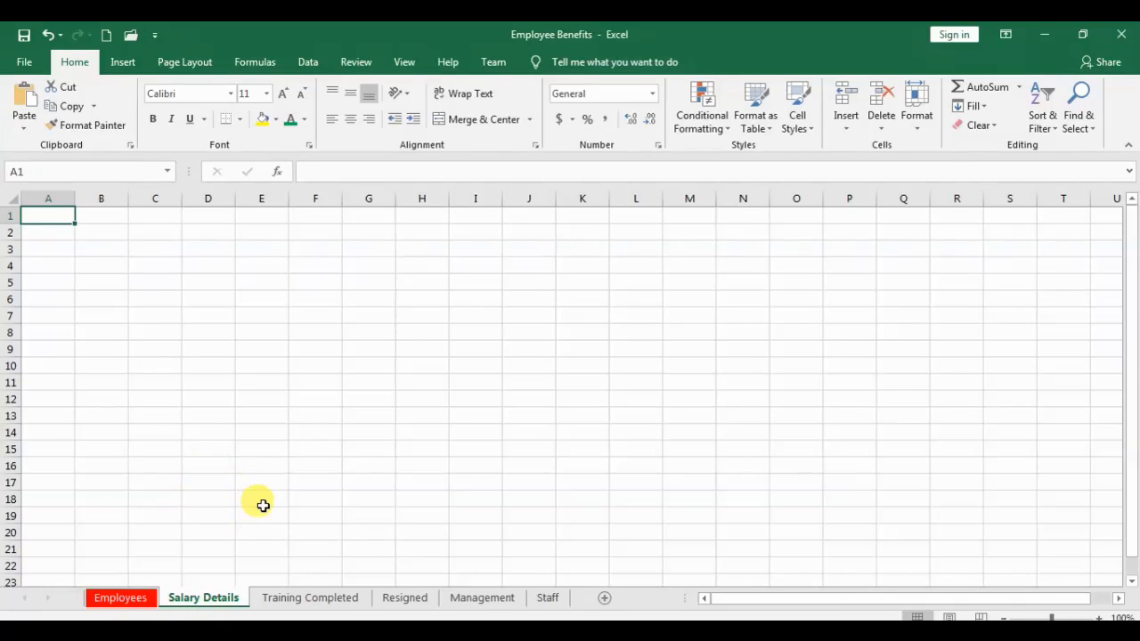
pyautogui.rightClick(212, 606)
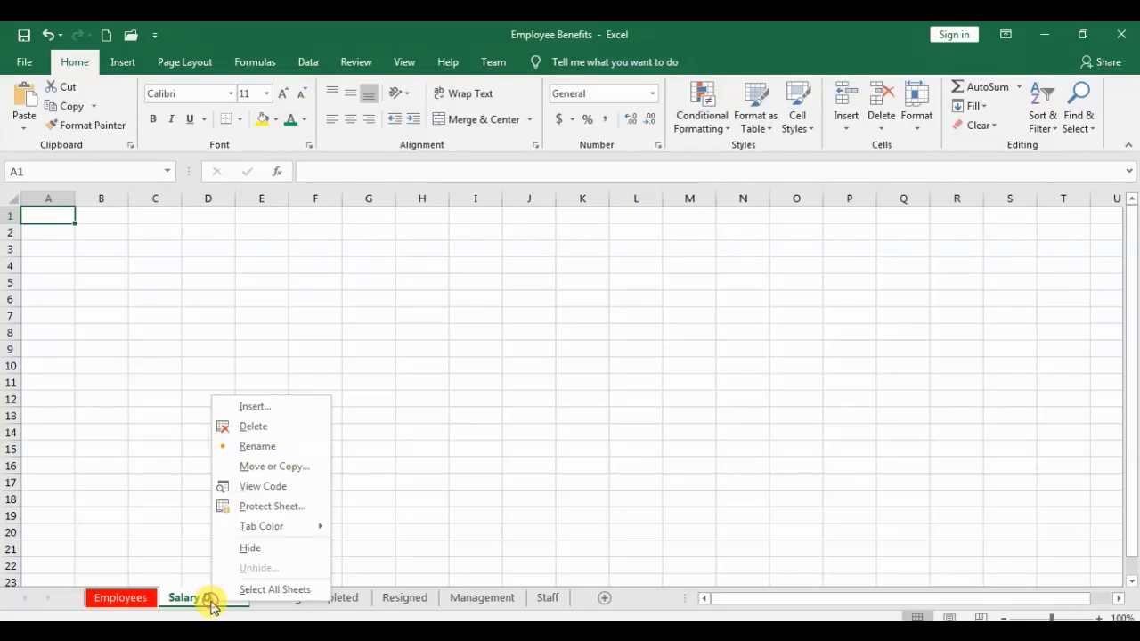
pyautogui.moveTo(279, 538)
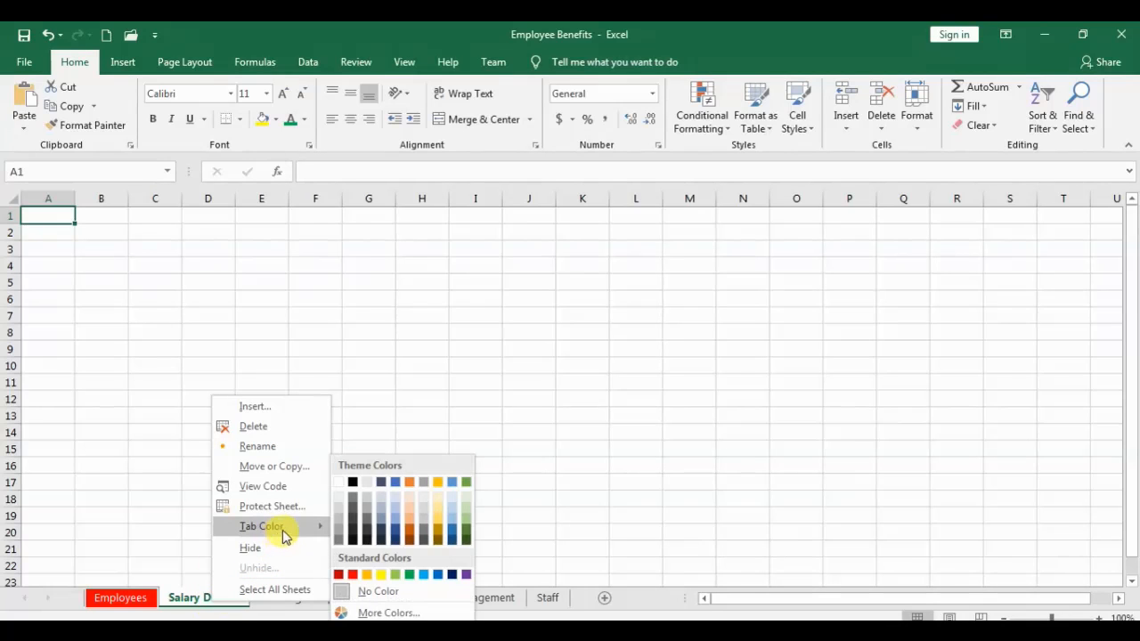
pyautogui.click(411, 575)
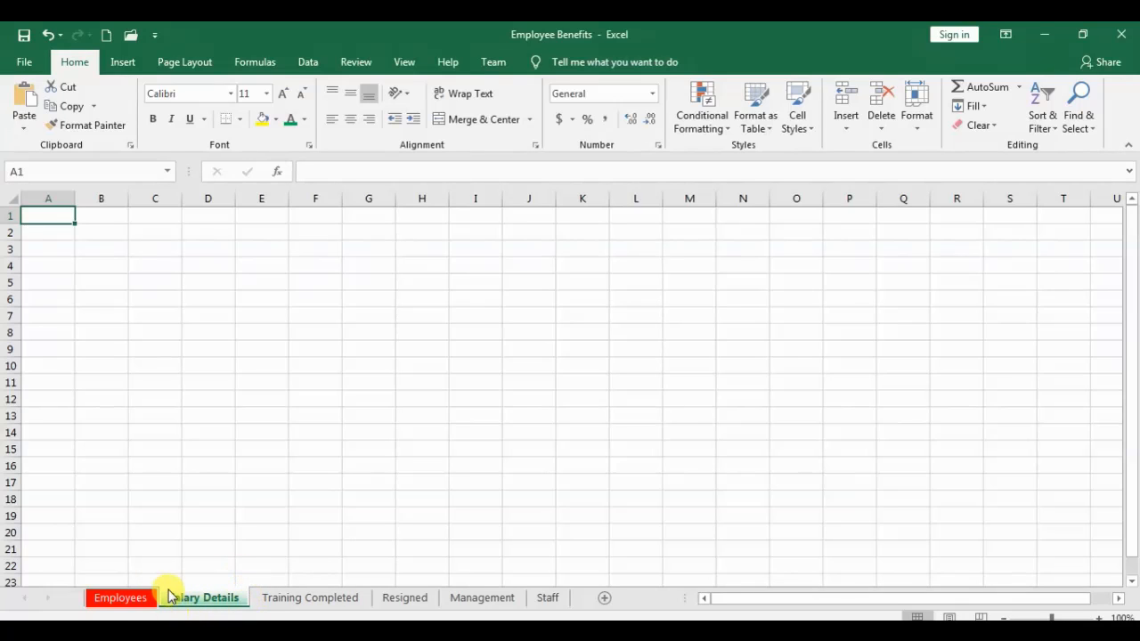
pyautogui.click(305, 600)
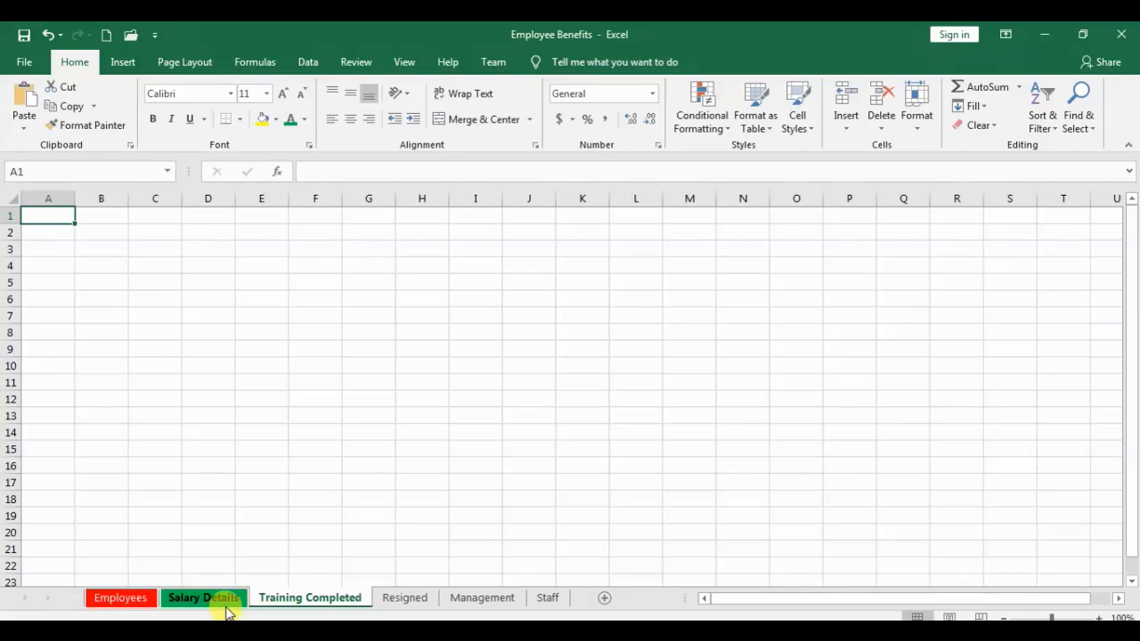
# Step: Set the tab color of the Training Completed sheet to standard purple
pyautogui.click(913, 129)
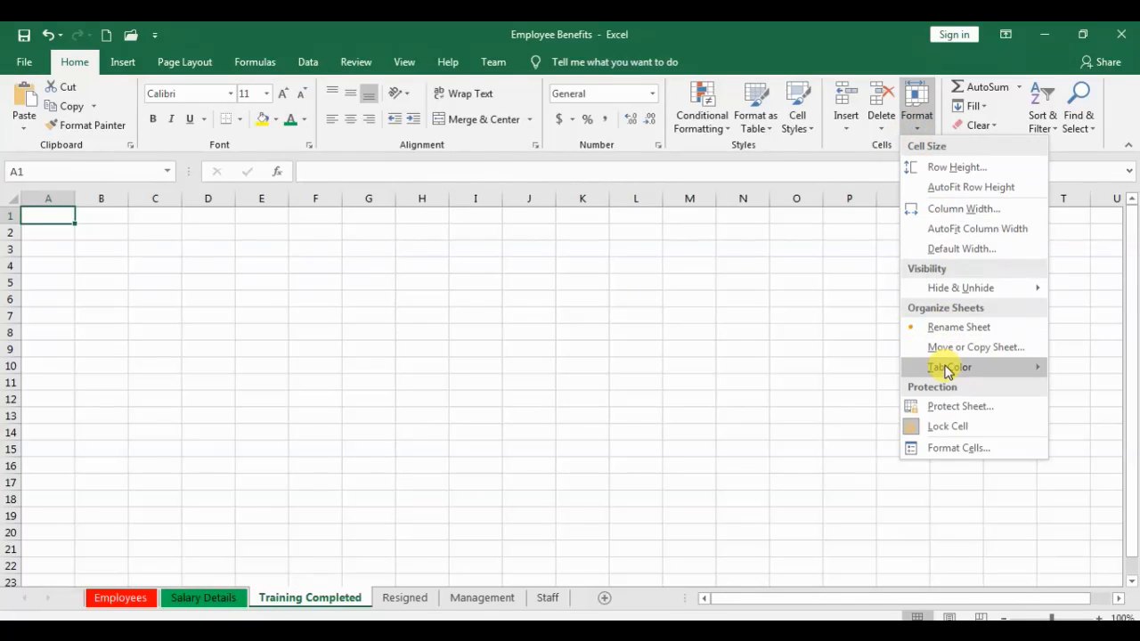
pyautogui.moveTo(940, 374)
pyautogui.click(891, 477)
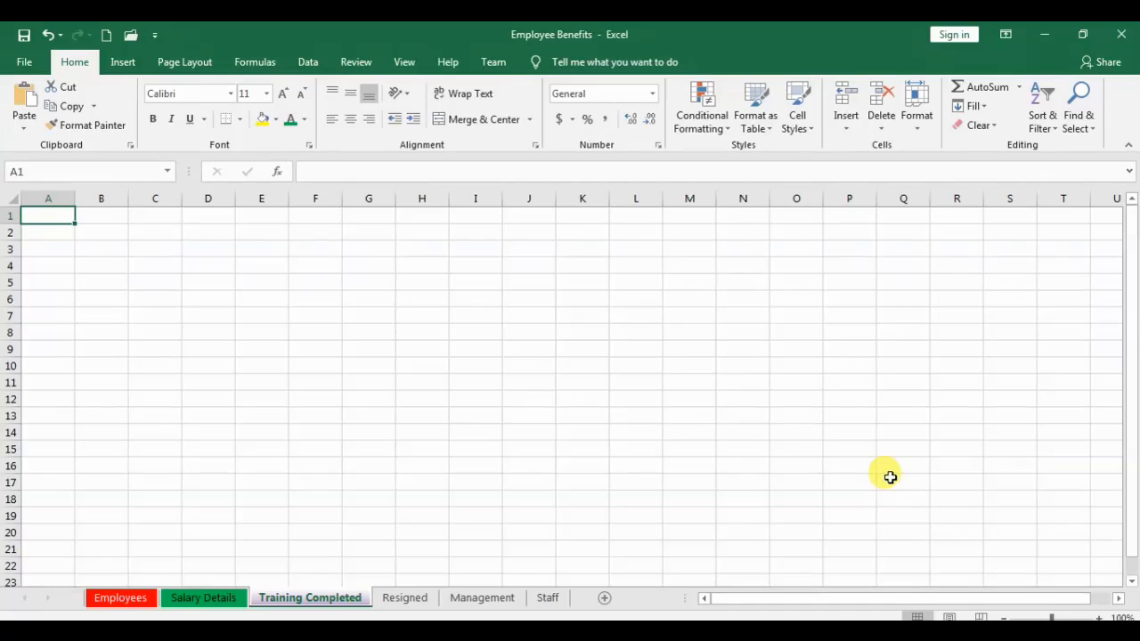
# Step: Set the tab color of the Resigned sheet to standard blue
pyautogui.click(397, 599)
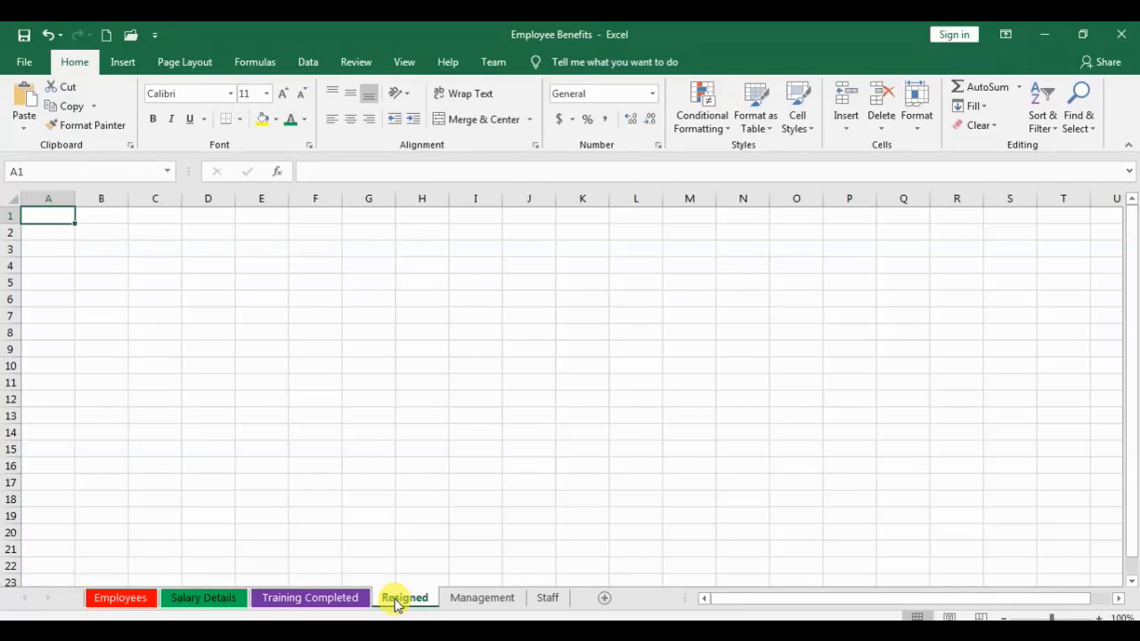
pyautogui.rightClick(397, 602)
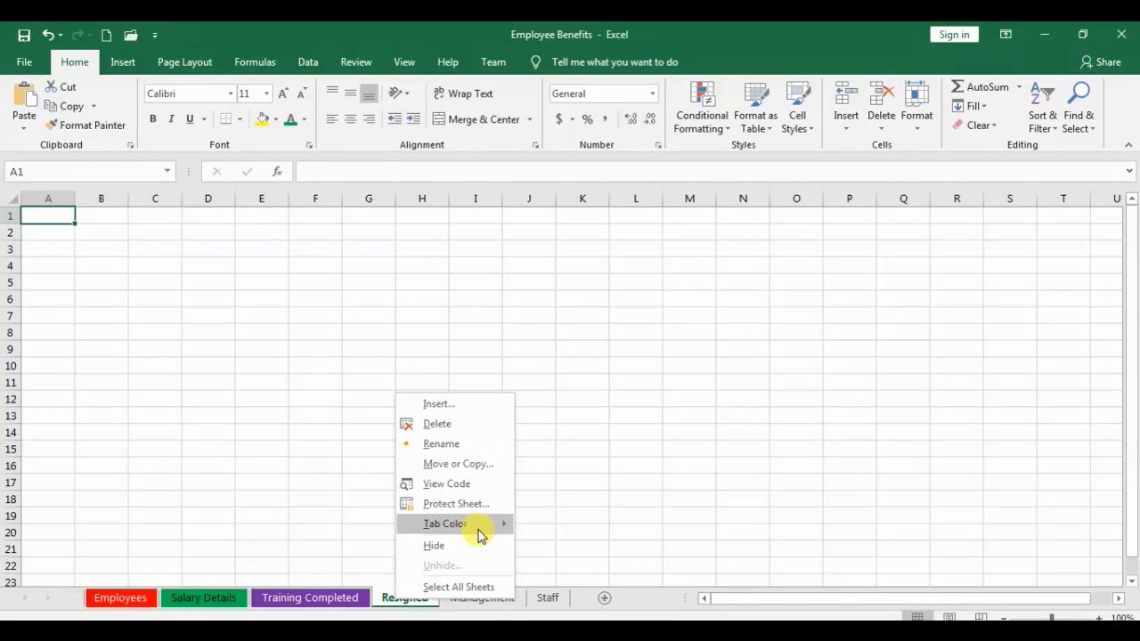
pyautogui.moveTo(500, 523)
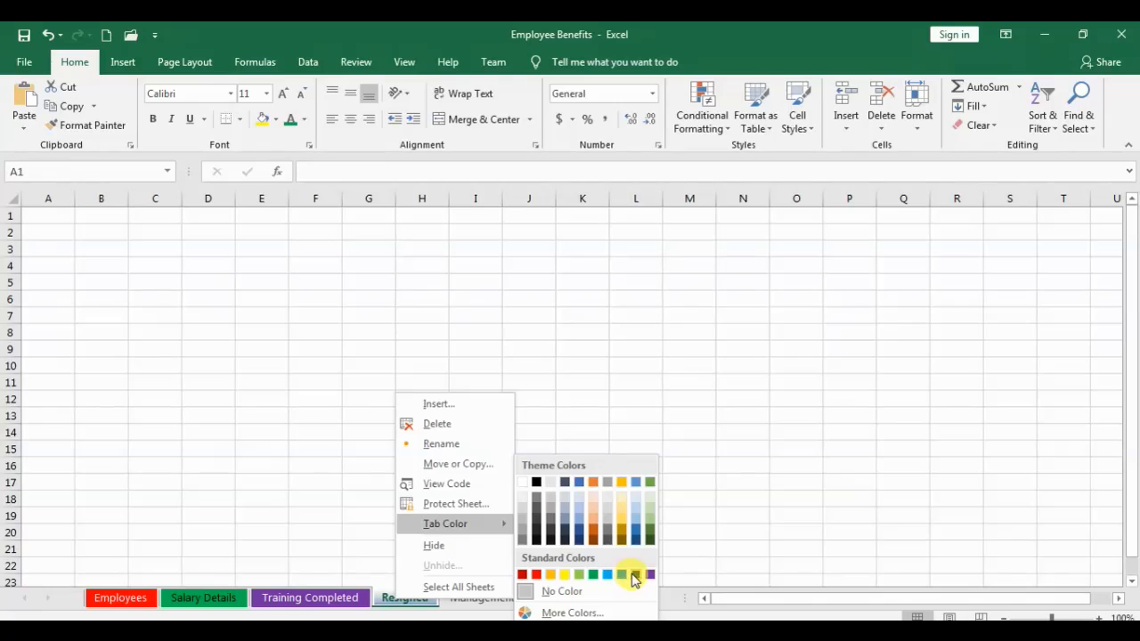
pyautogui.click(622, 576)
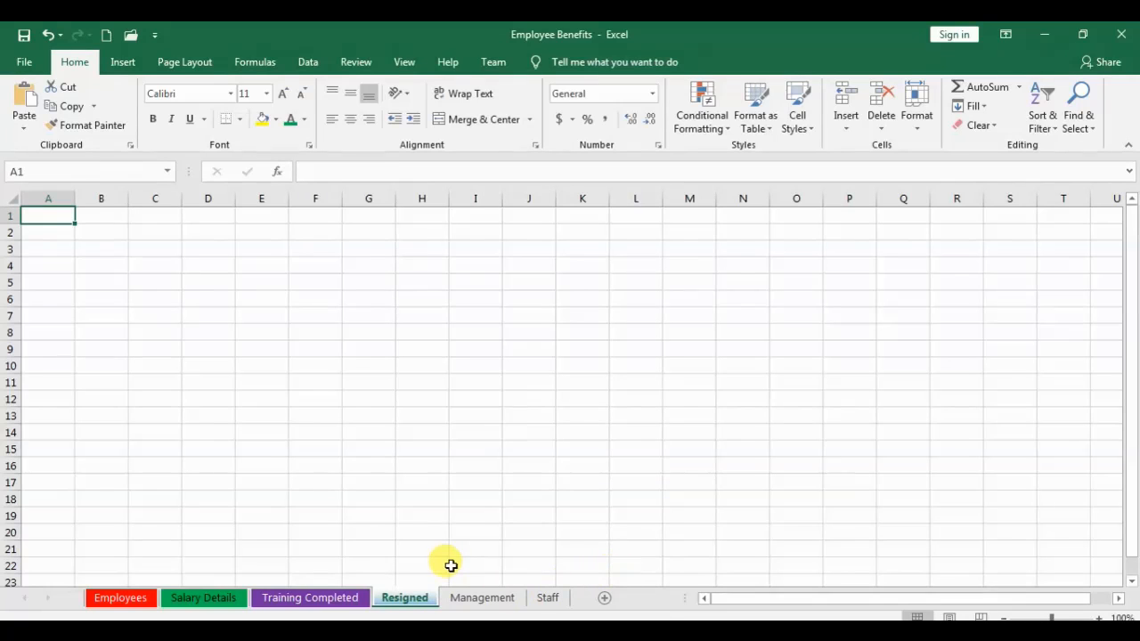
# Step: Set the tab color of the Management sheet to the theme color Orange, Accent 2
pyautogui.click(481, 603)
pyautogui.rightClick(482, 603)
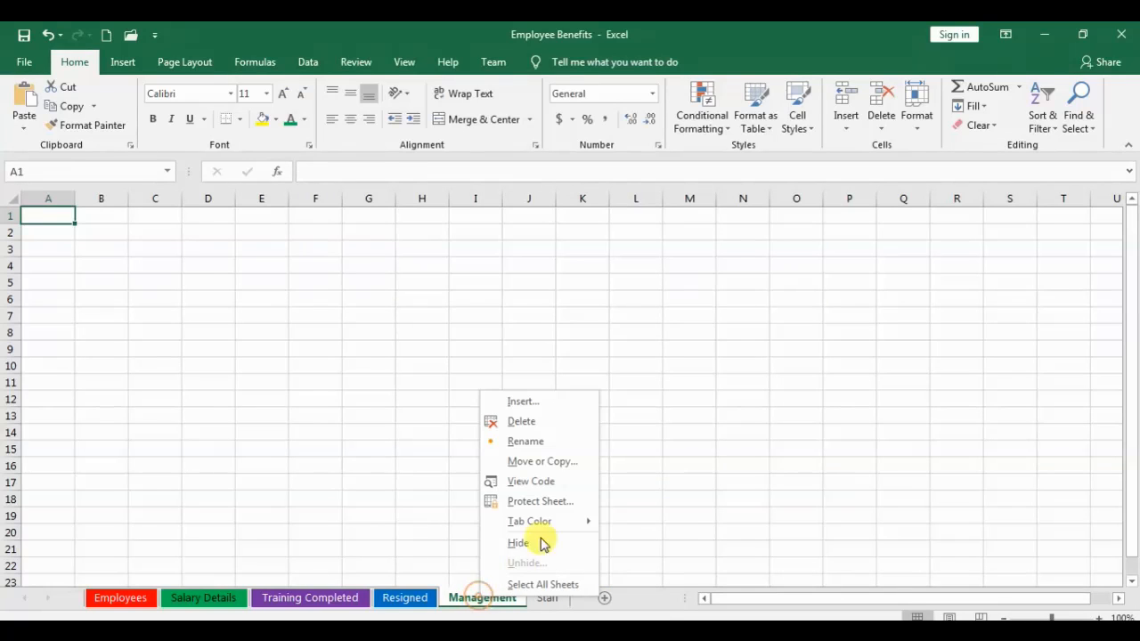
pyautogui.moveTo(592, 526)
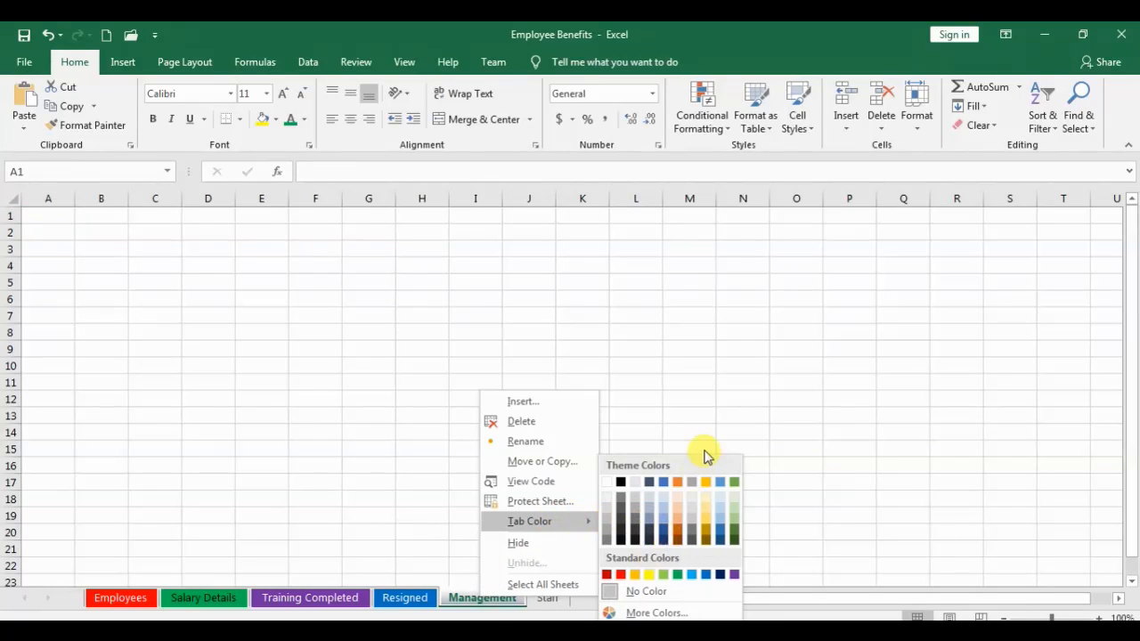
pyautogui.click(677, 483)
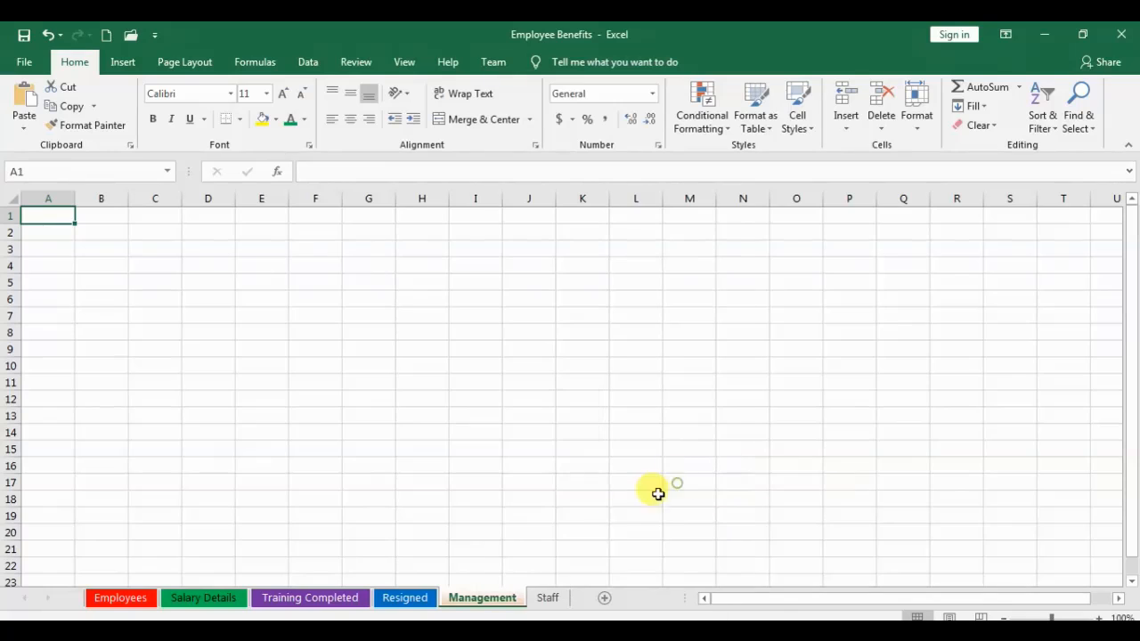
# Step: Open the full Colors dialog for the Staff sheet's tab color and move it over the middle of the grid
pyautogui.click(548, 598)
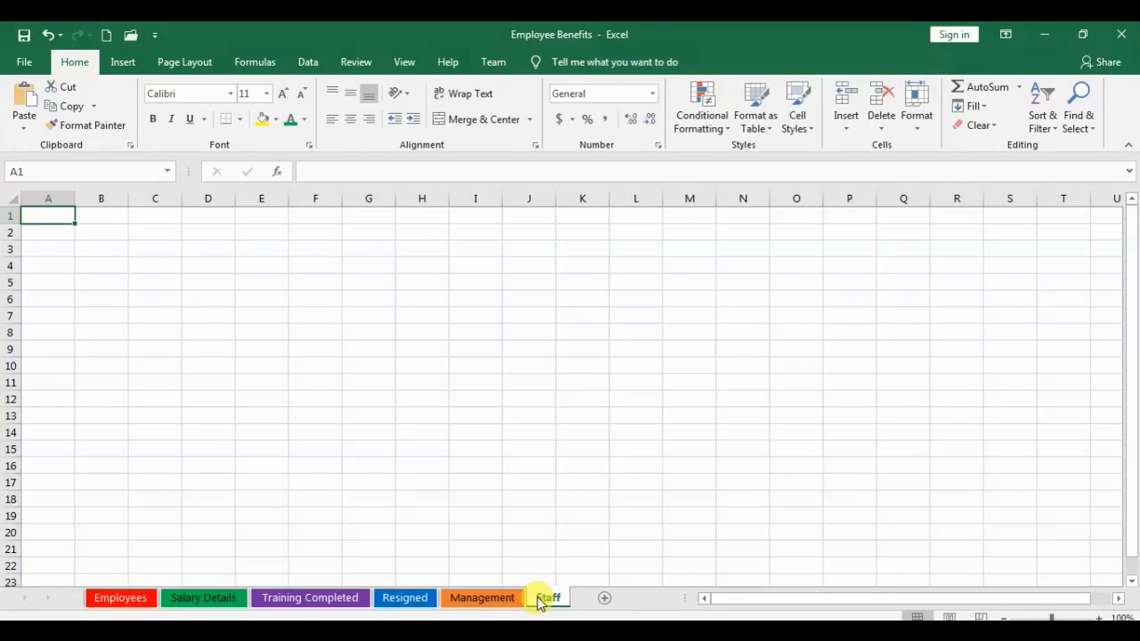
pyautogui.rightClick(540, 602)
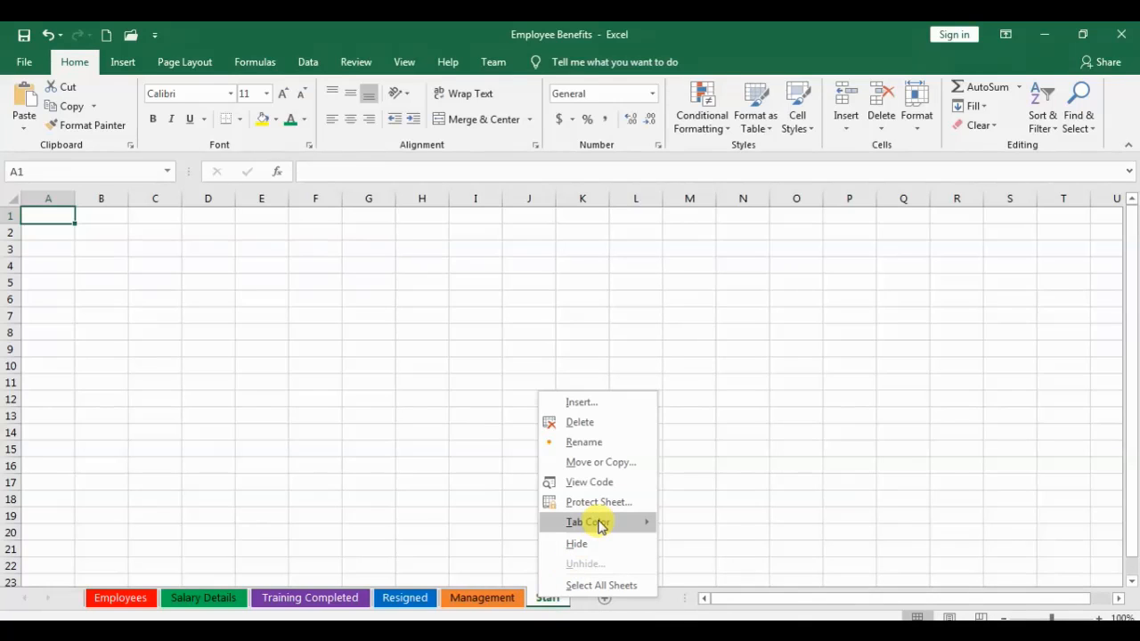
pyautogui.moveTo(593, 522)
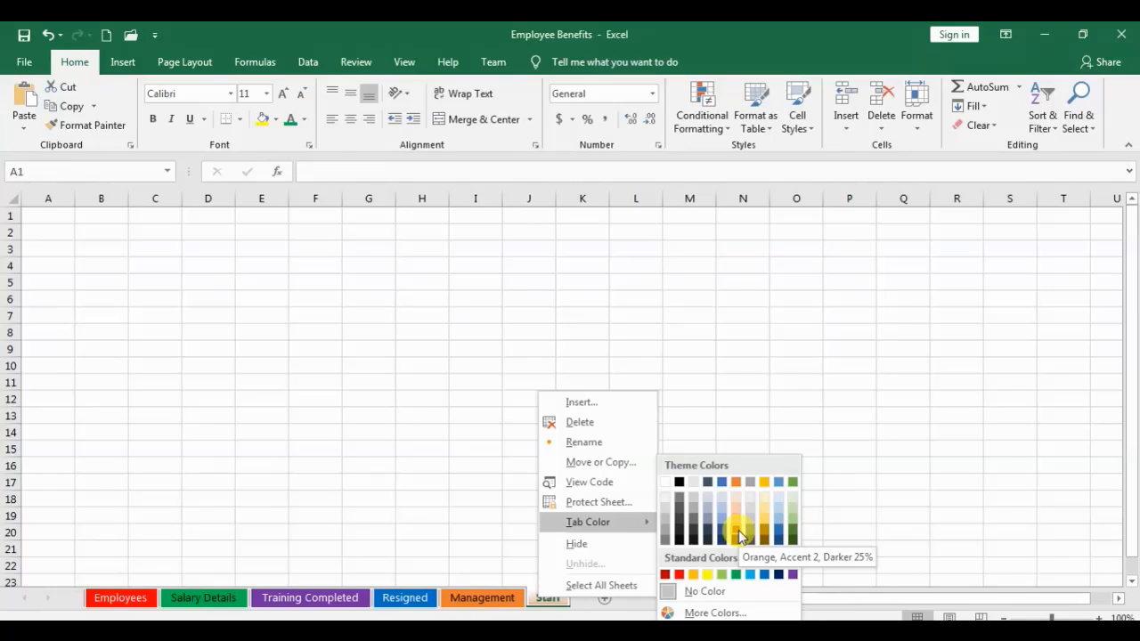
pyautogui.click(725, 612)
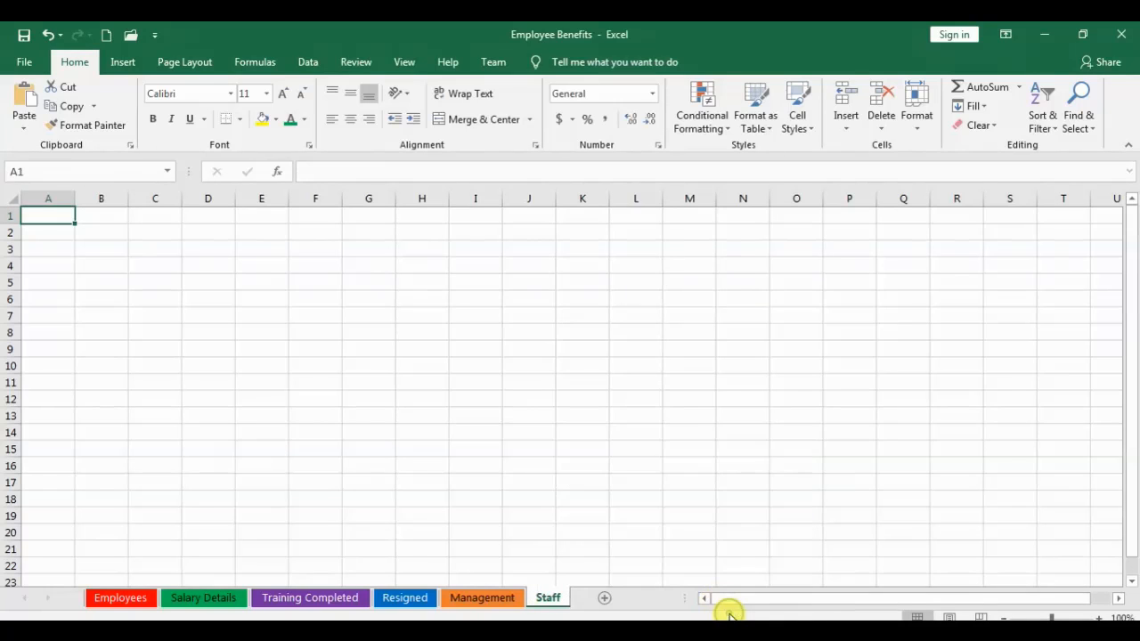
pyautogui.moveTo(551, 177); pyautogui.dragTo(615, 255)
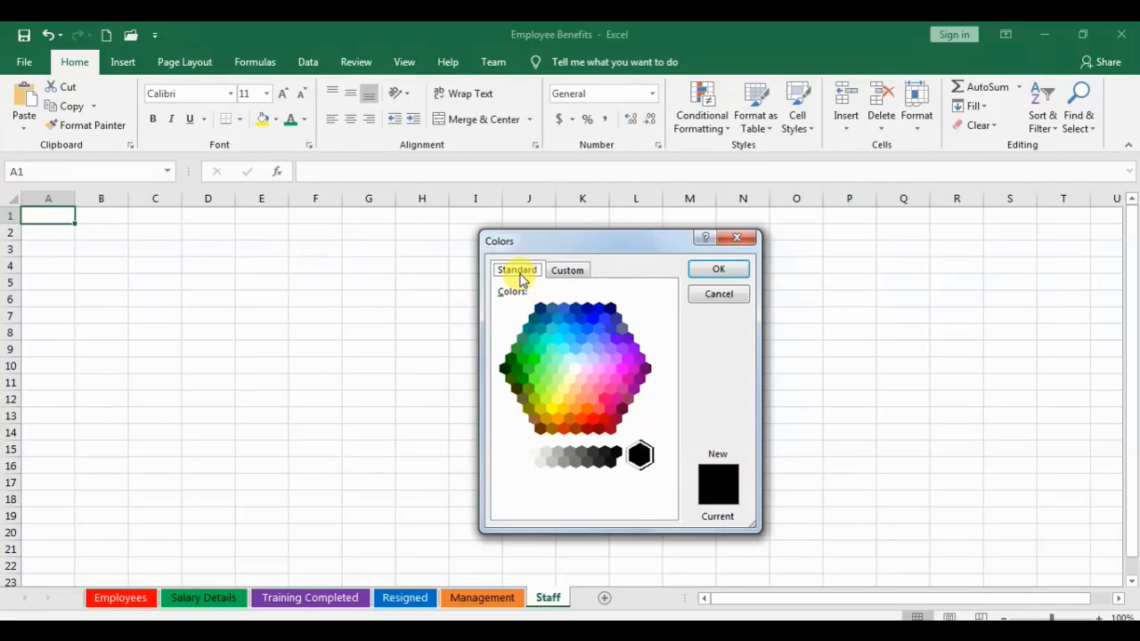
# Step: Look at the custom color options, then try a pink shade from the standard color honeycomb for the Staff tab
pyautogui.click(563, 270)
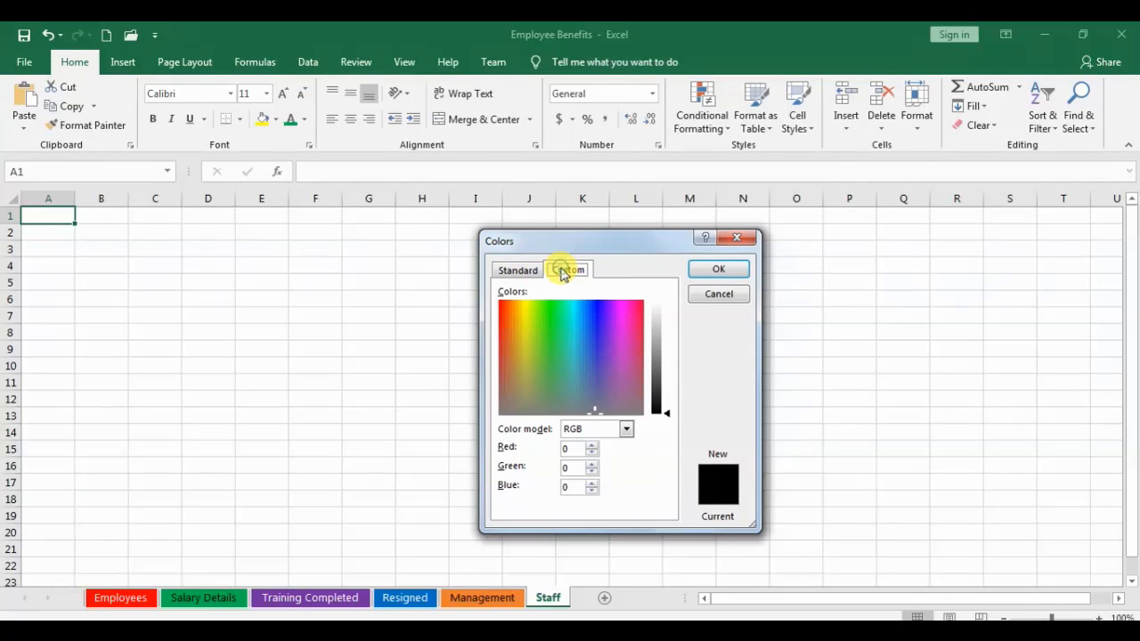
pyautogui.click(528, 272)
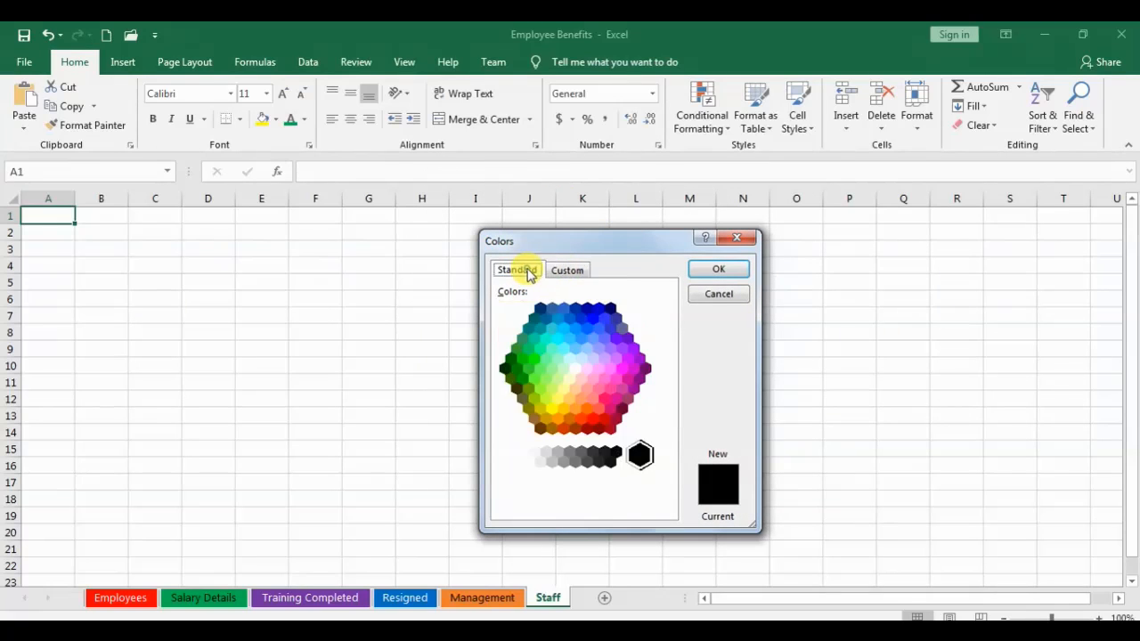
pyautogui.click(594, 316)
pyautogui.click(606, 398)
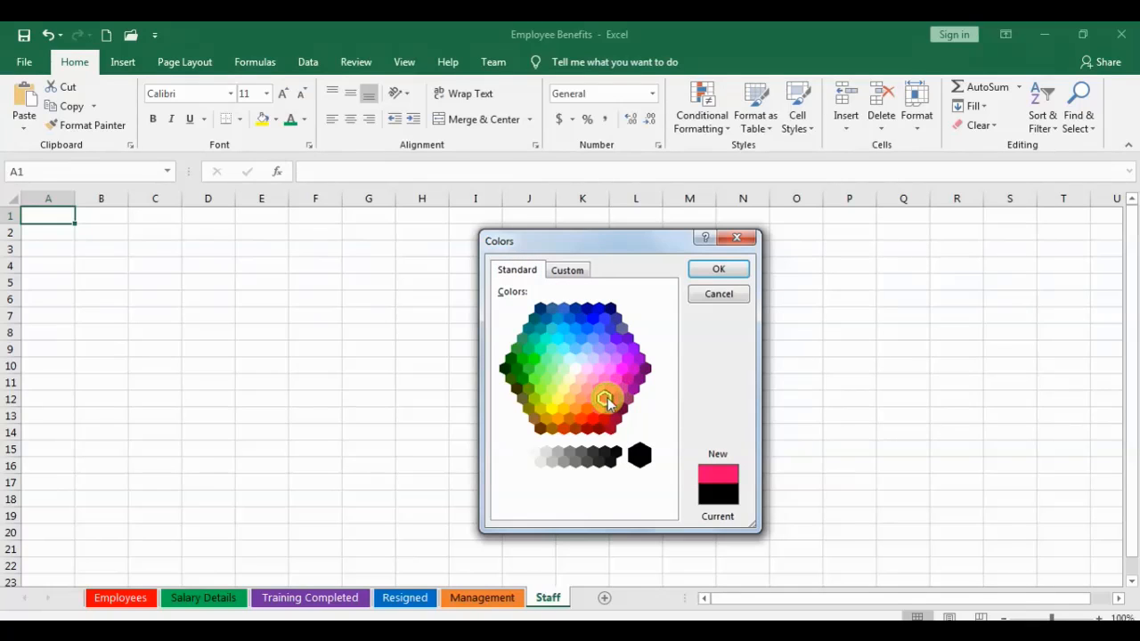
# Step: Mix a custom dark blue for the Staff tab with red 38, green 15 and blue 177
pyautogui.click(564, 270)
pyautogui.moveTo(588, 318)
pyautogui.mouseDown()
pyautogui.moveTo(527, 344)
pyautogui.moveTo(526, 328)
pyautogui.moveTo(600, 330)
pyautogui.moveTo(599, 315)
pyautogui.moveTo(605, 333)
pyautogui.moveTo(596, 328)
pyautogui.mouseUp()
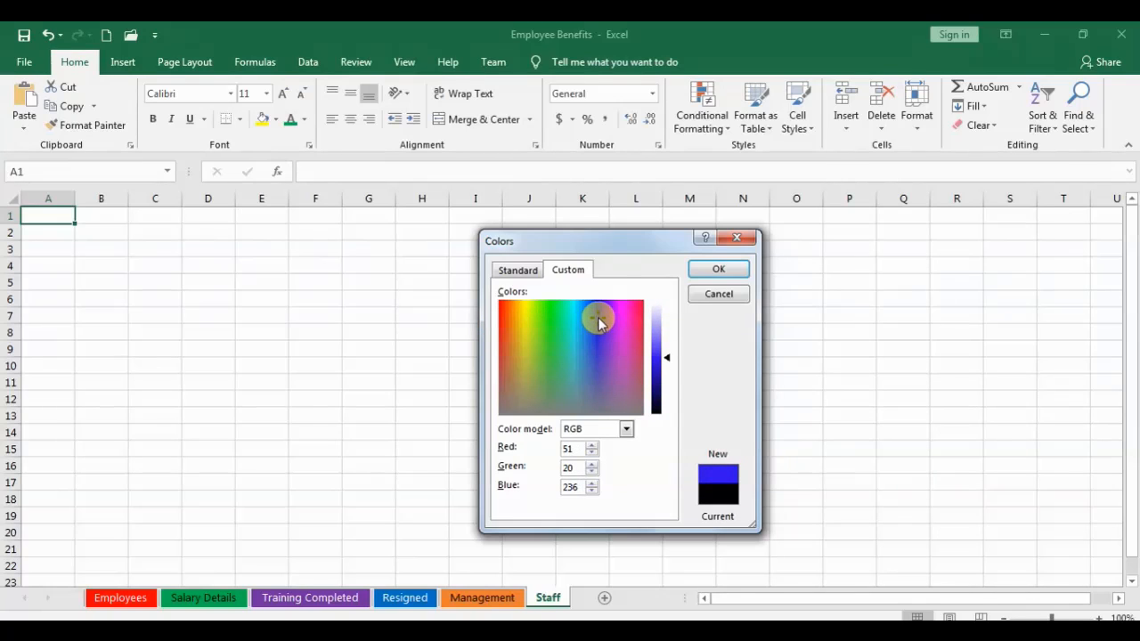
pyautogui.moveTo(670, 360)
pyautogui.mouseDown()
pyautogui.moveTo(666, 331)
pyautogui.moveTo(674, 377)
pyautogui.moveTo(677, 363)
pyautogui.moveTo(667, 351)
pyautogui.moveTo(664, 384)
pyautogui.moveTo(672, 354)
pyautogui.moveTo(675, 378)
pyautogui.mouseUp()
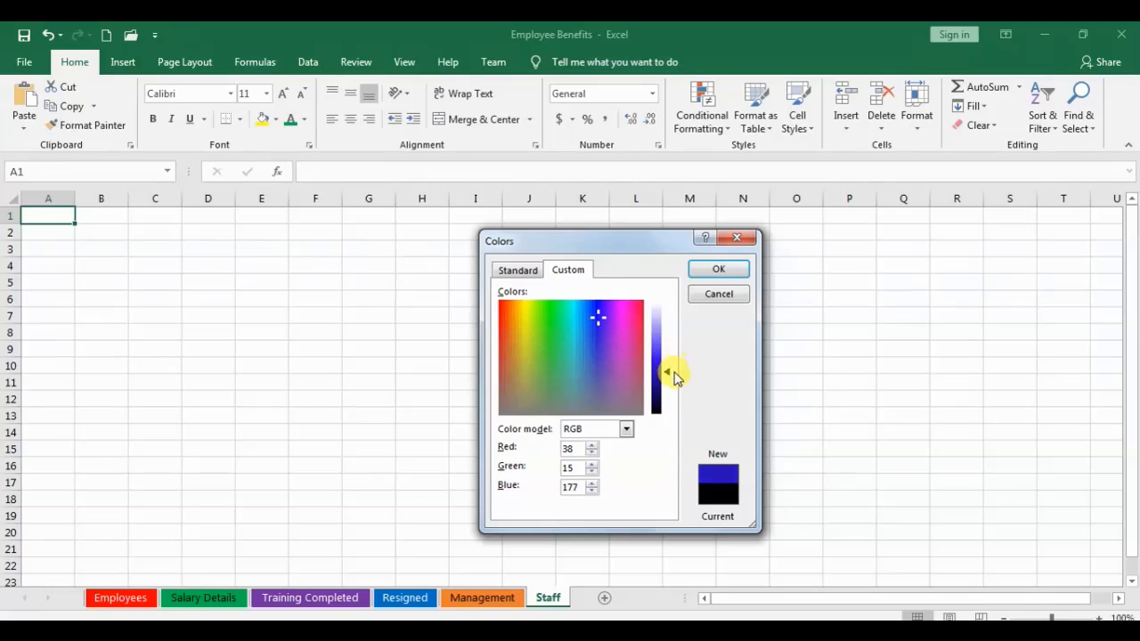
# Step: Choose bright blue from the standard color honeycomb and apply it to the Staff tab
pyautogui.click(517, 270)
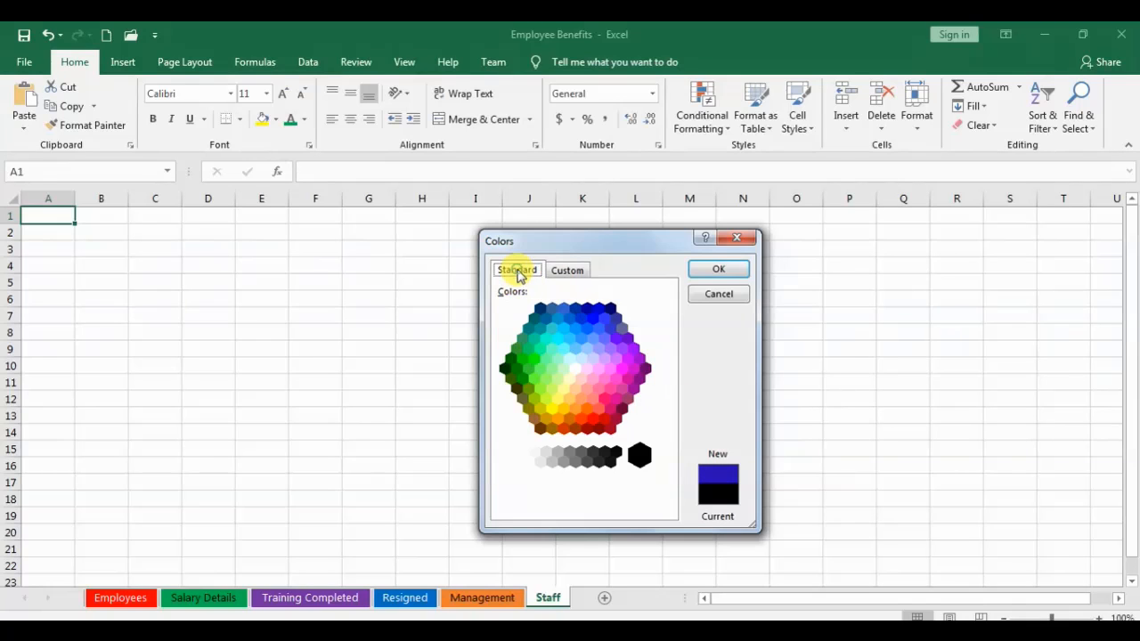
pyautogui.click(594, 318)
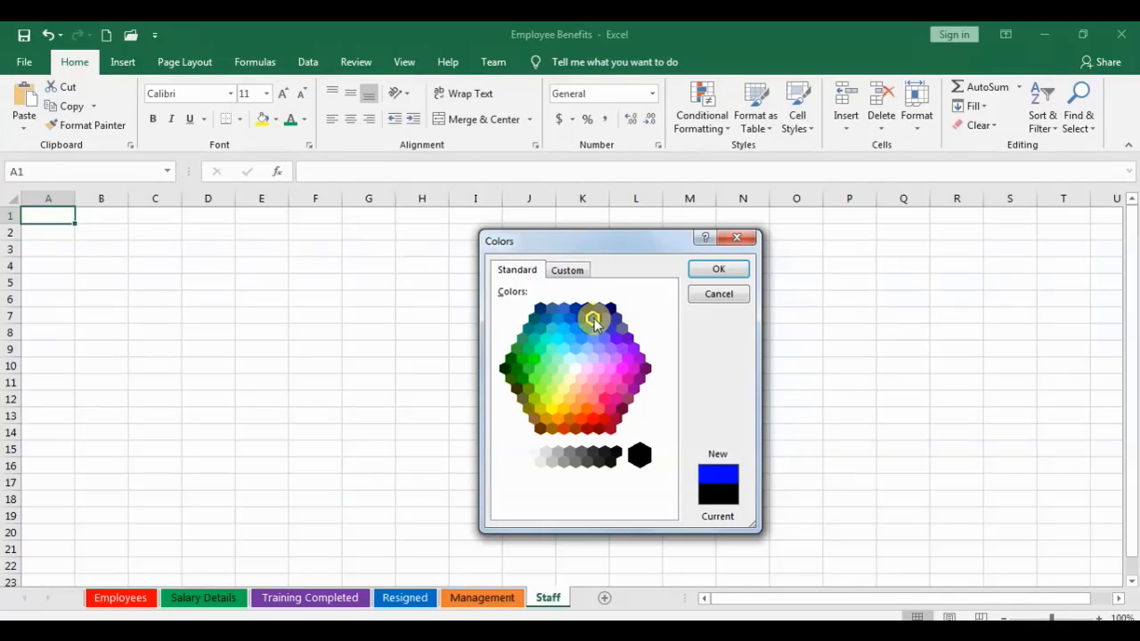
pyautogui.click(717, 269)
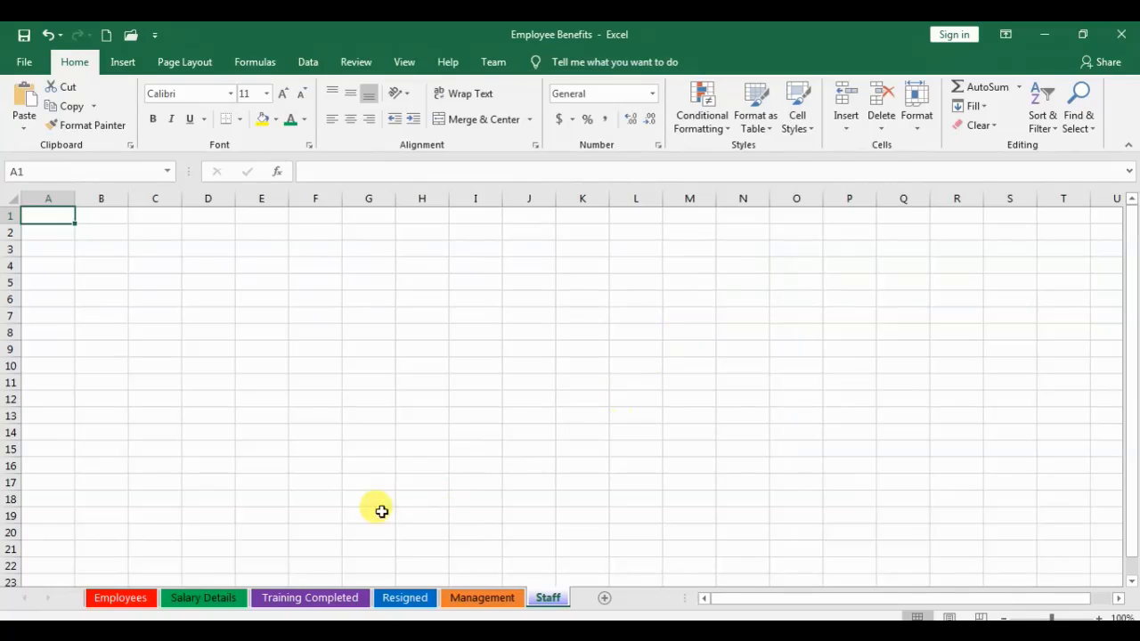
# Step: Change the font color of "3. Give tab color" in cell C5 of the Employees sheet to green
pyautogui.click(125, 597)
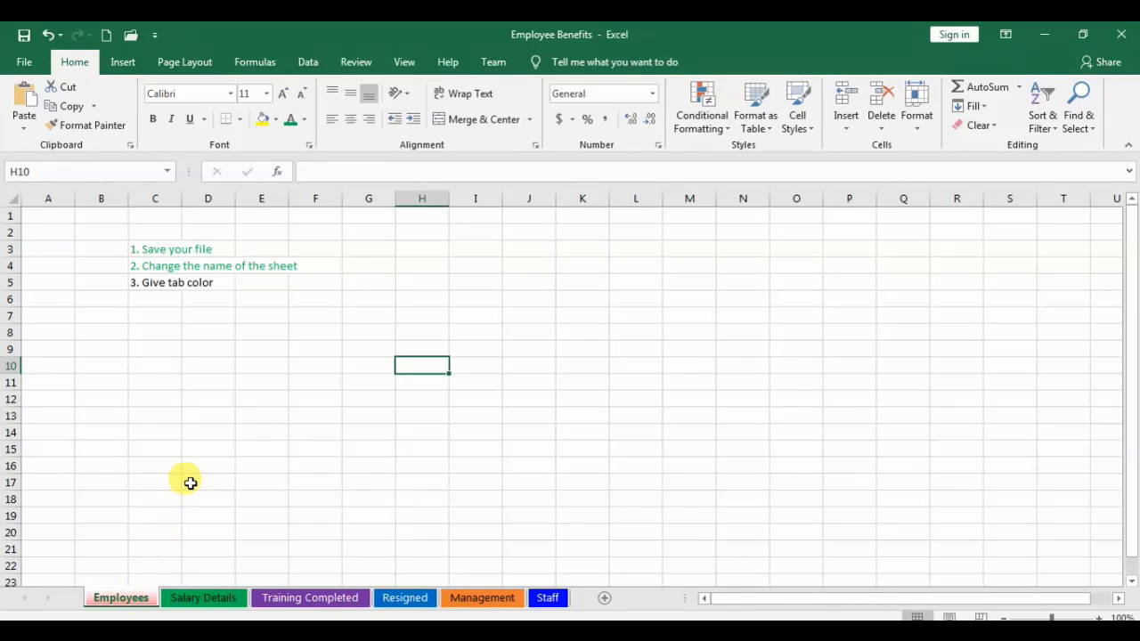
pyautogui.click(151, 286)
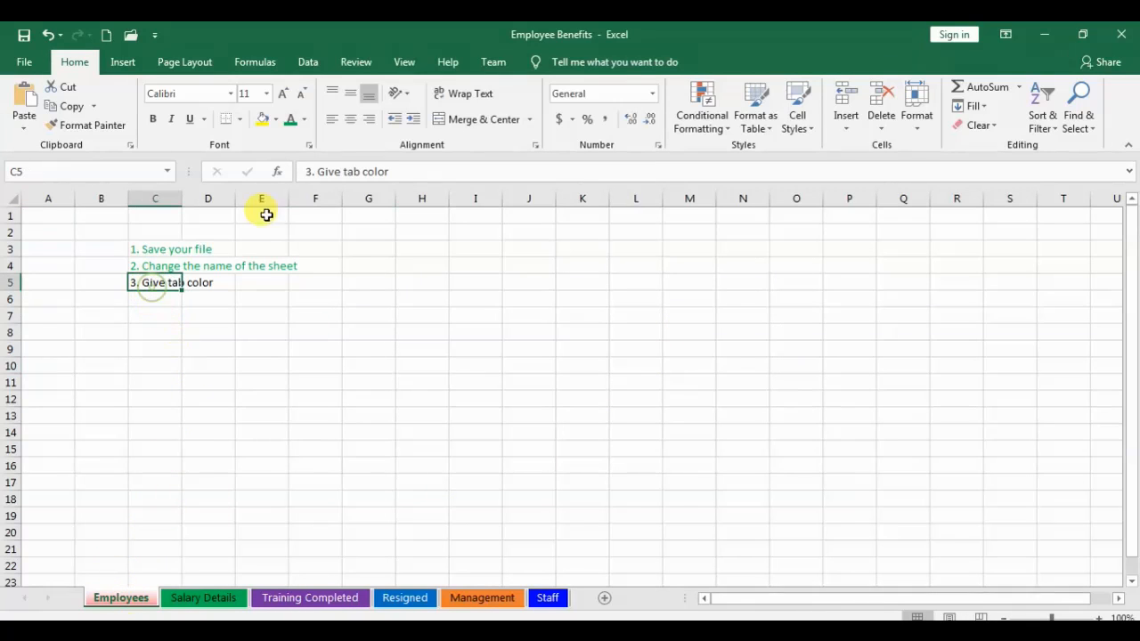
pyautogui.click(291, 118)
pyautogui.click(304, 353)
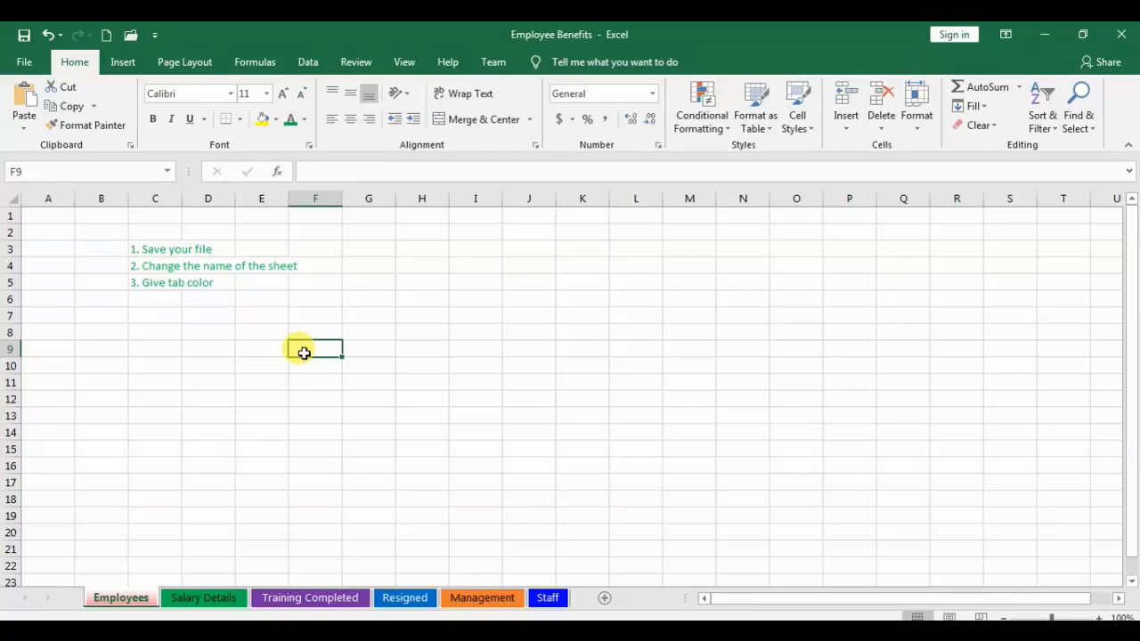